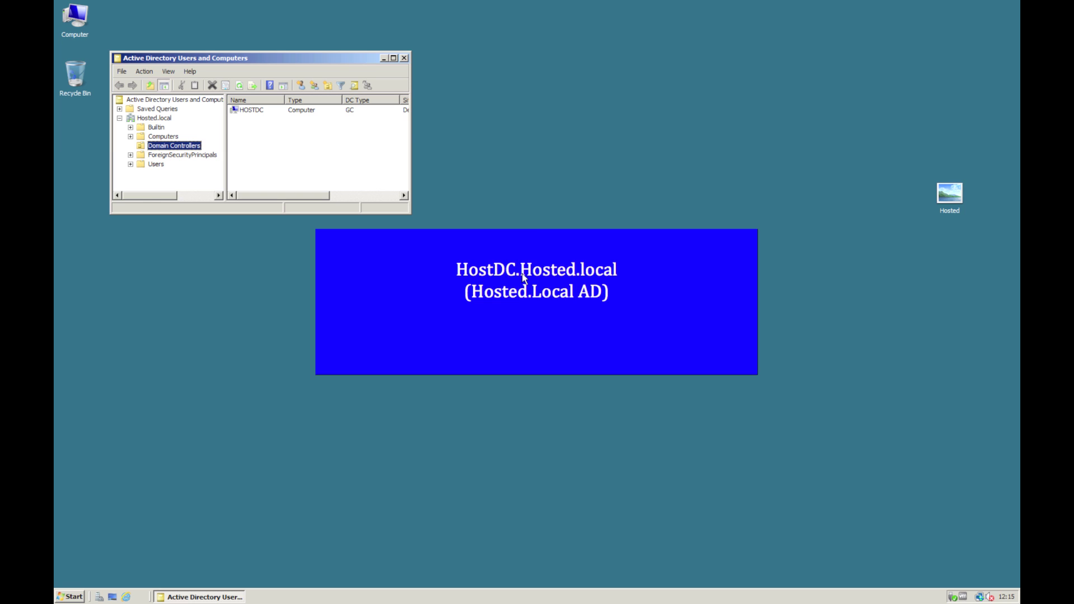
- Show Hosted.local's containers in an enlarged ADUC window with a wider tree pane
left_click(155, 119)
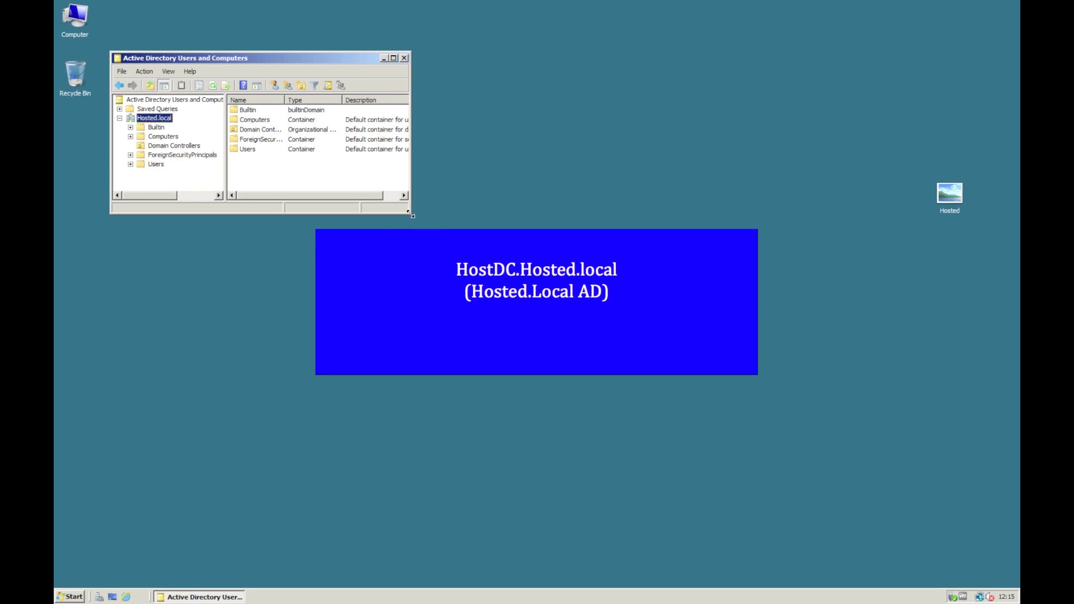
left_click_drag(411, 213, 793, 438)
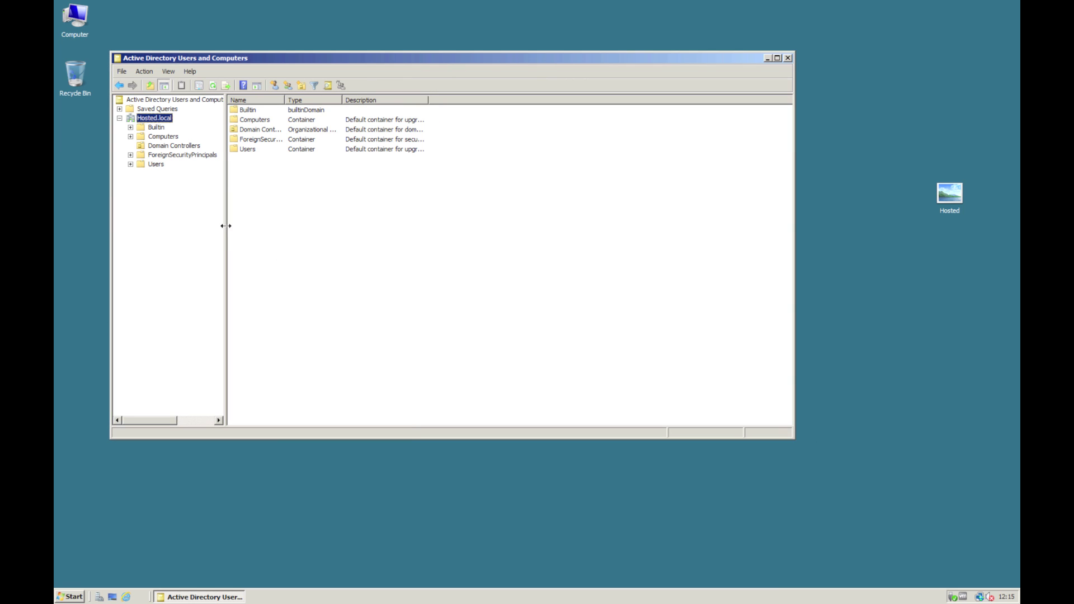
left_click_drag(223, 228, 295, 233)
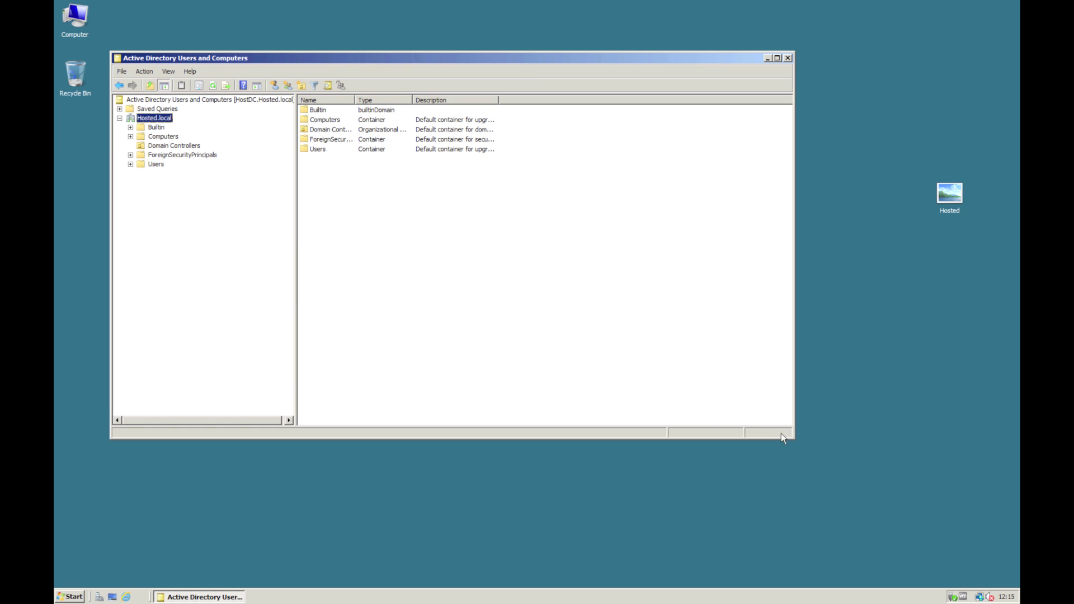
left_click_drag(794, 437, 498, 234)
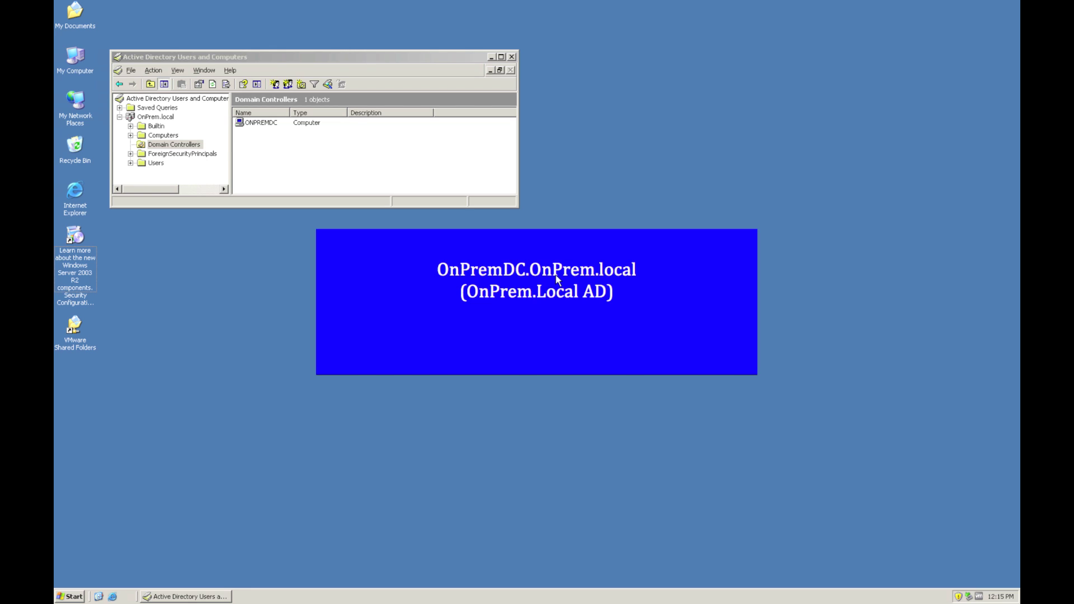
- Select OnPrem.local in the ADUC tree to list its containers
left_click(168, 120)
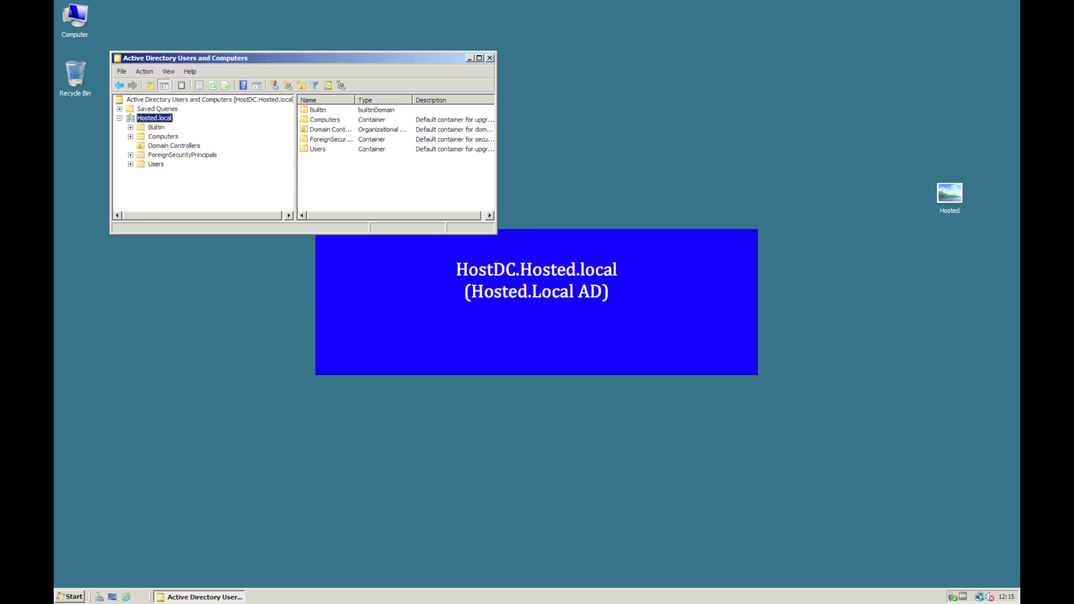
- Launch Active Directory Domains and Trusts and place it lower right as a narrower, taller window
left_click(73, 596)
mouse_move(278, 453)
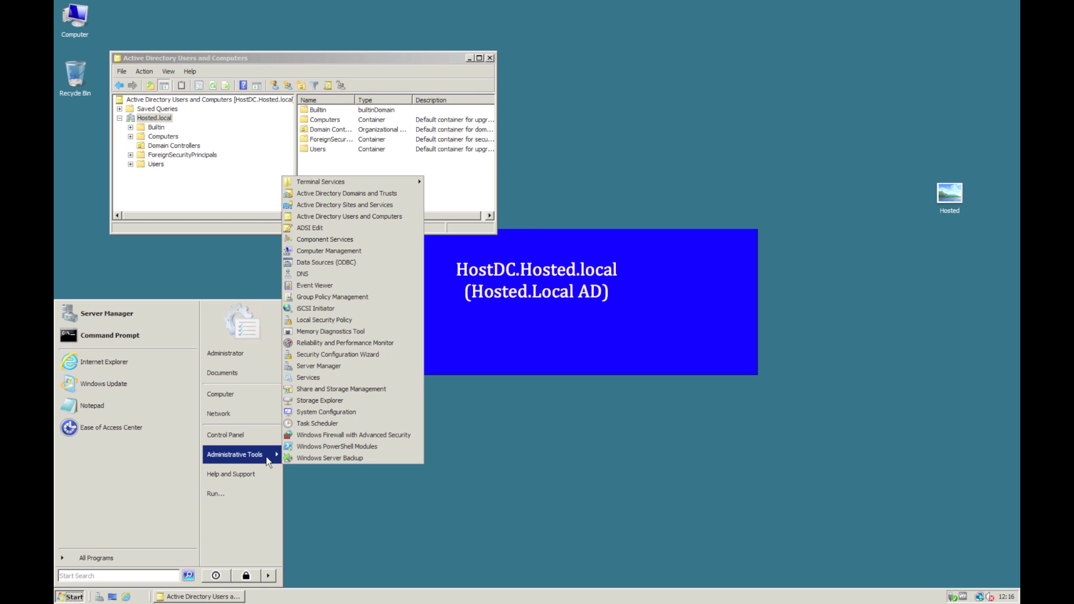
left_click(391, 194)
left_click_drag(395, 33, 616, 208)
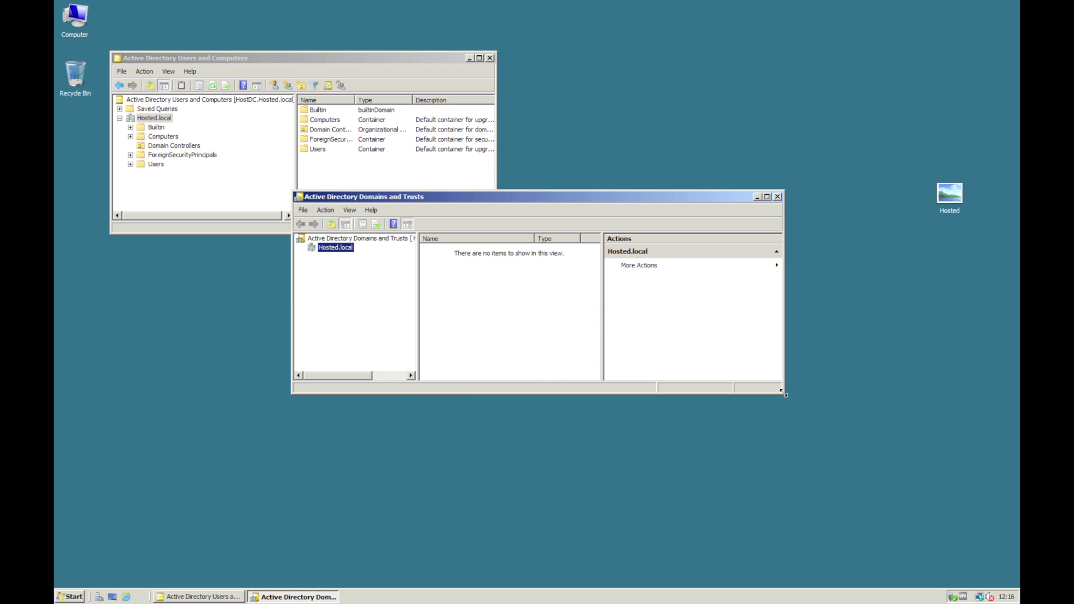
left_click_drag(783, 393, 733, 503)
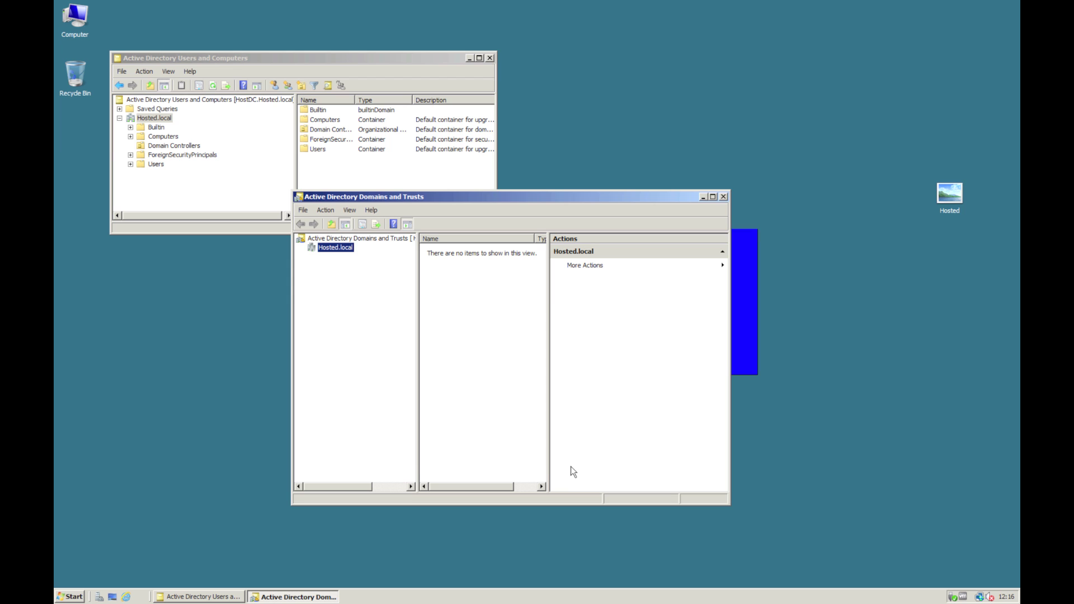
- Start the New Trust Wizard from Hosted.local's Properties Trusts tab
right_click(338, 251)
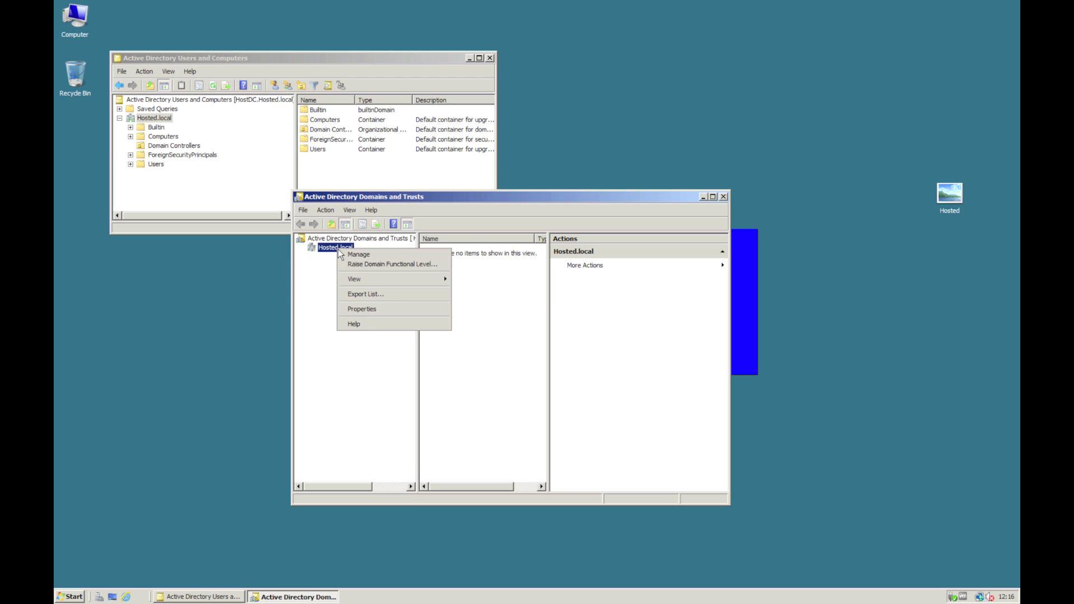
left_click(384, 309)
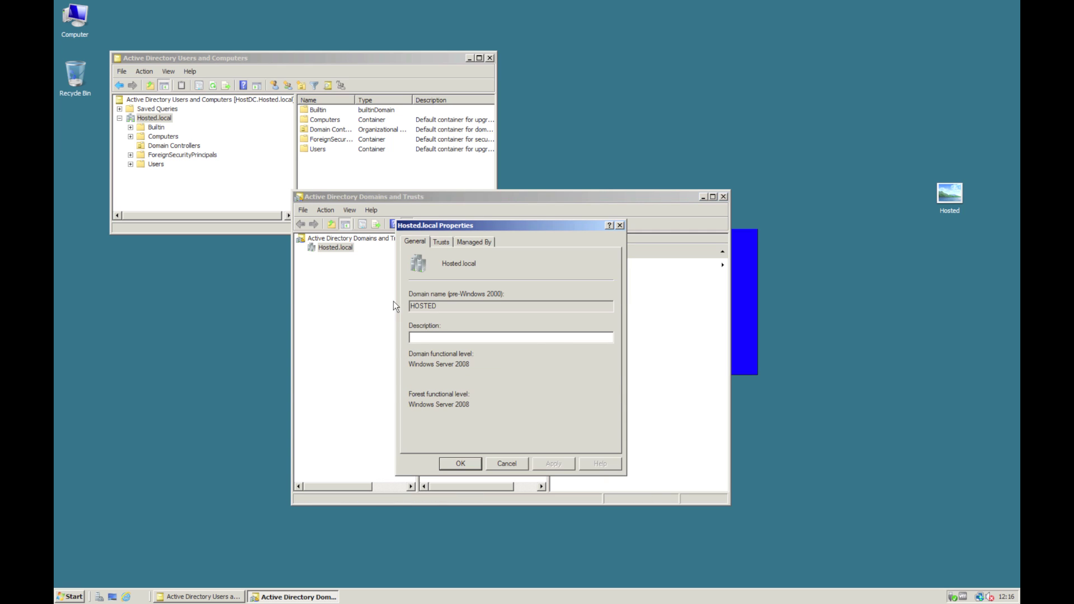
left_click(441, 243)
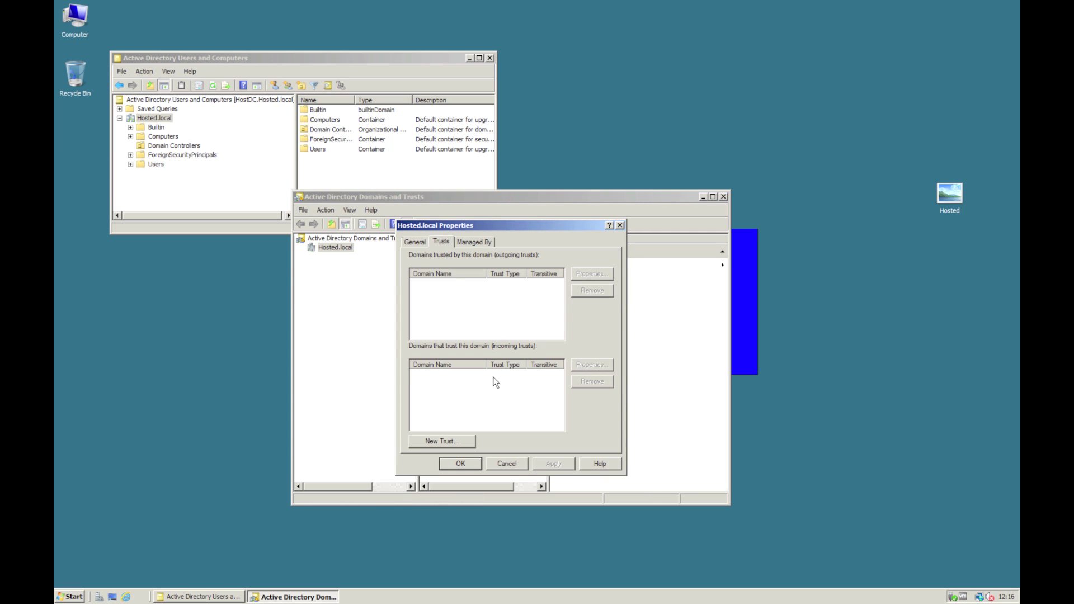
left_click(444, 442)
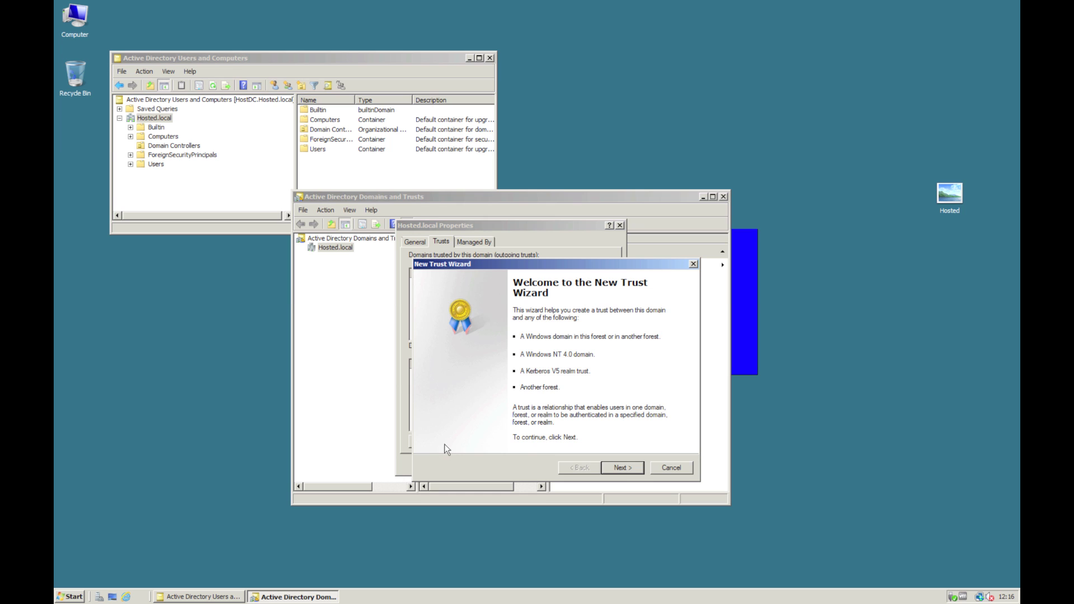
left_click(621, 467)
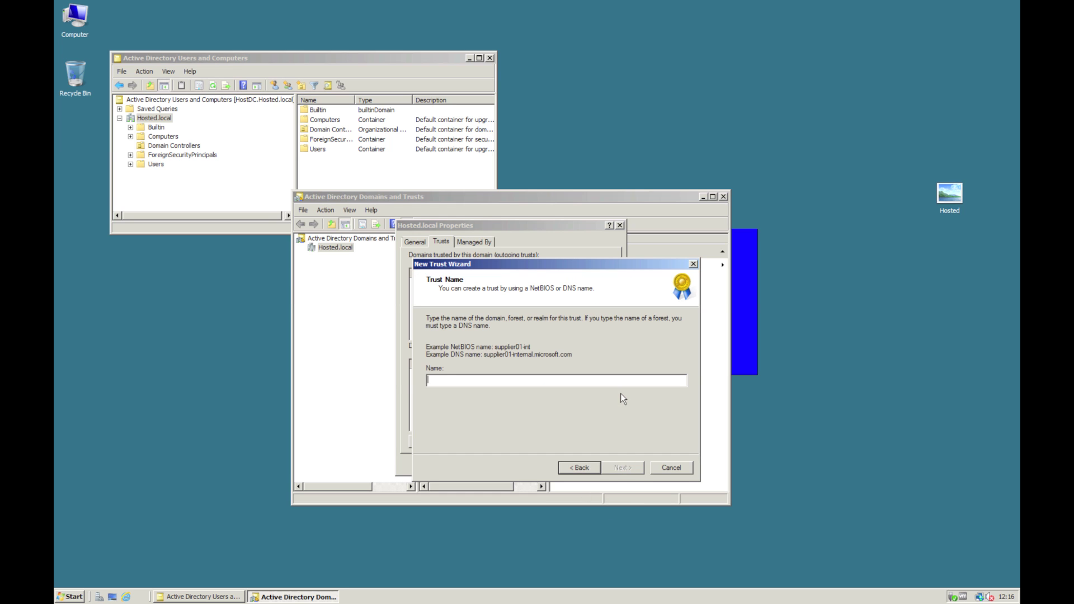
- Name the trust OnPrem.local, keep External type, and make it one-way outgoing
type("OnPrem.local")
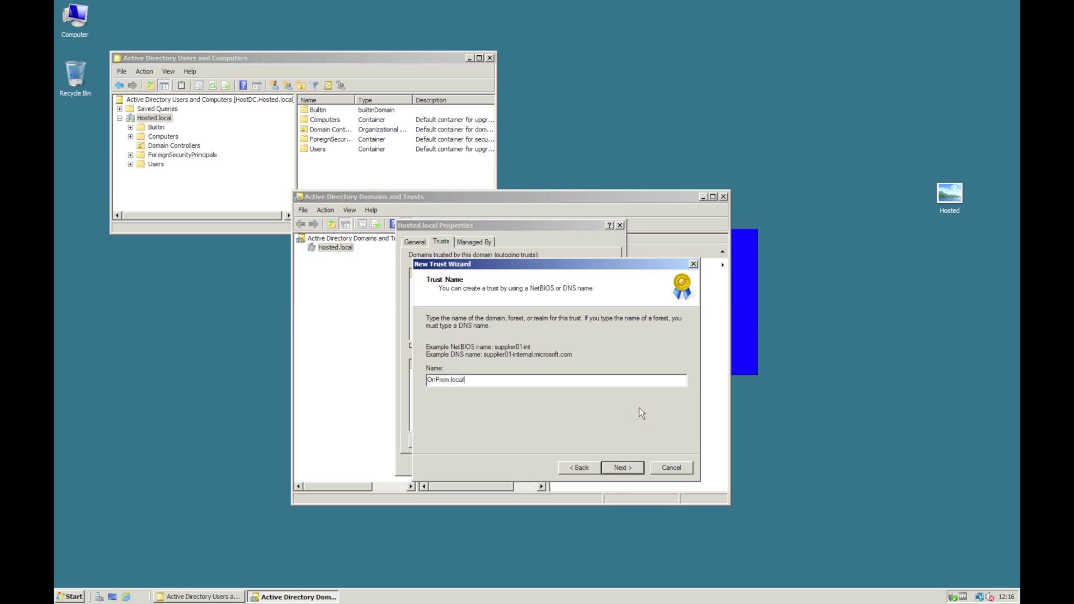
left_click(619, 471)
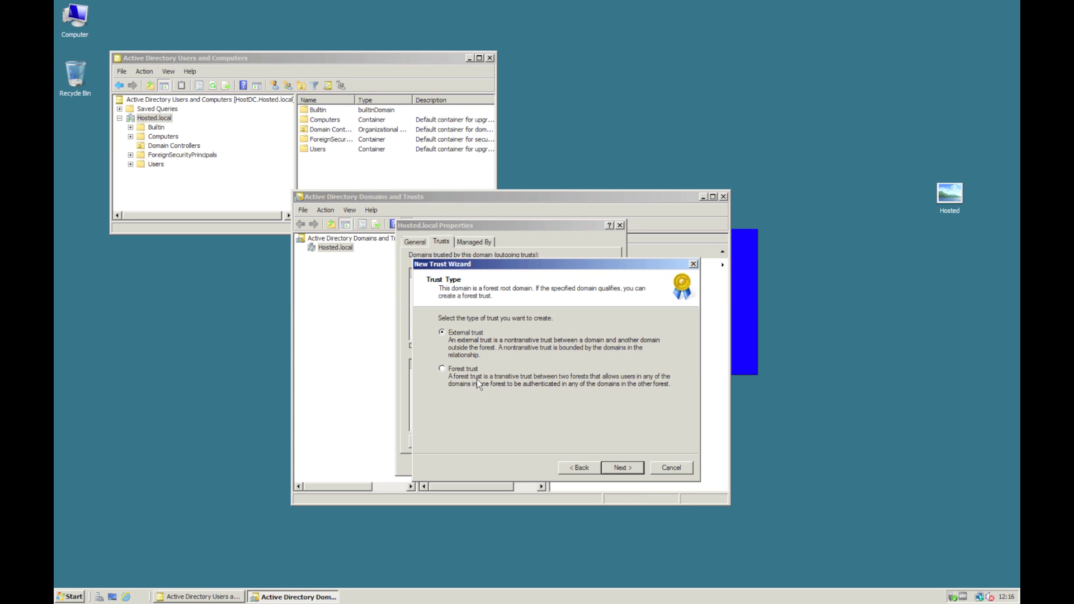
left_click(619, 469)
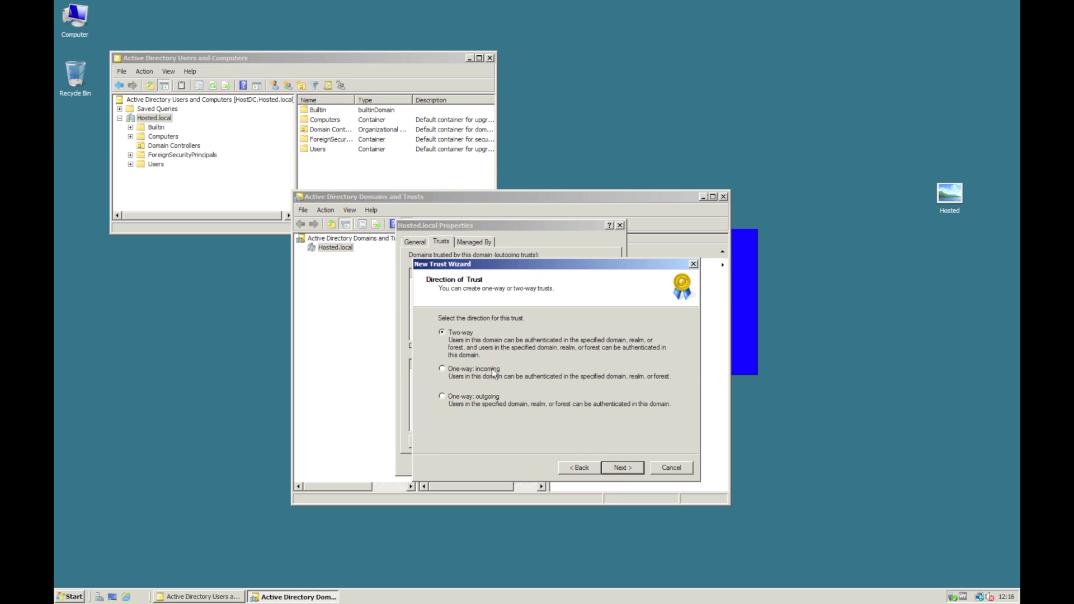
left_click(489, 398)
left_click(629, 470)
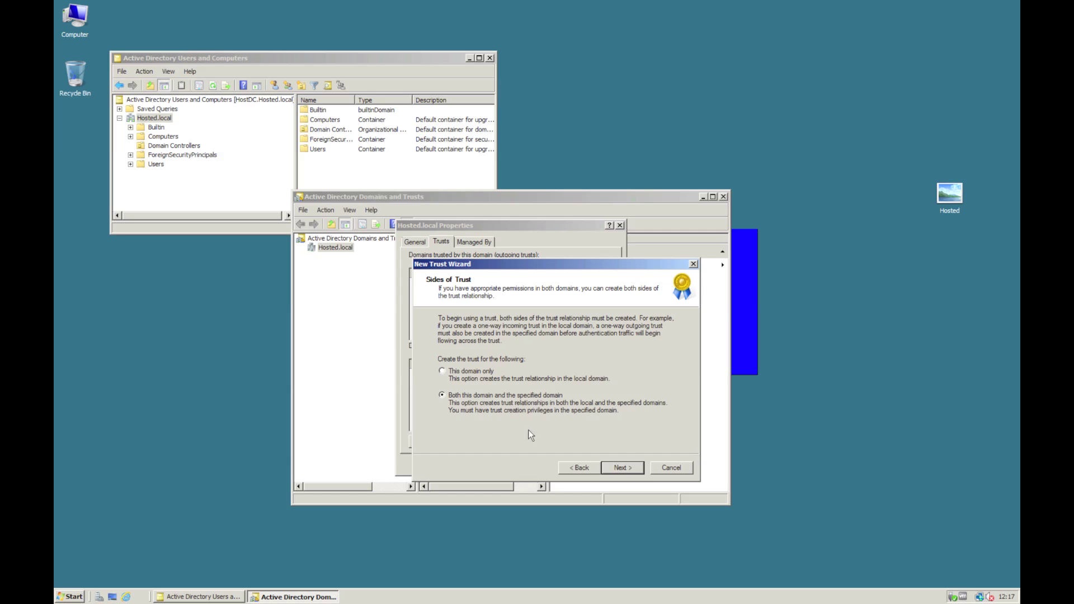
- Supply the OnPrem administrator credentials, keep domain-wide authentication, and create the trust
left_click(620, 469)
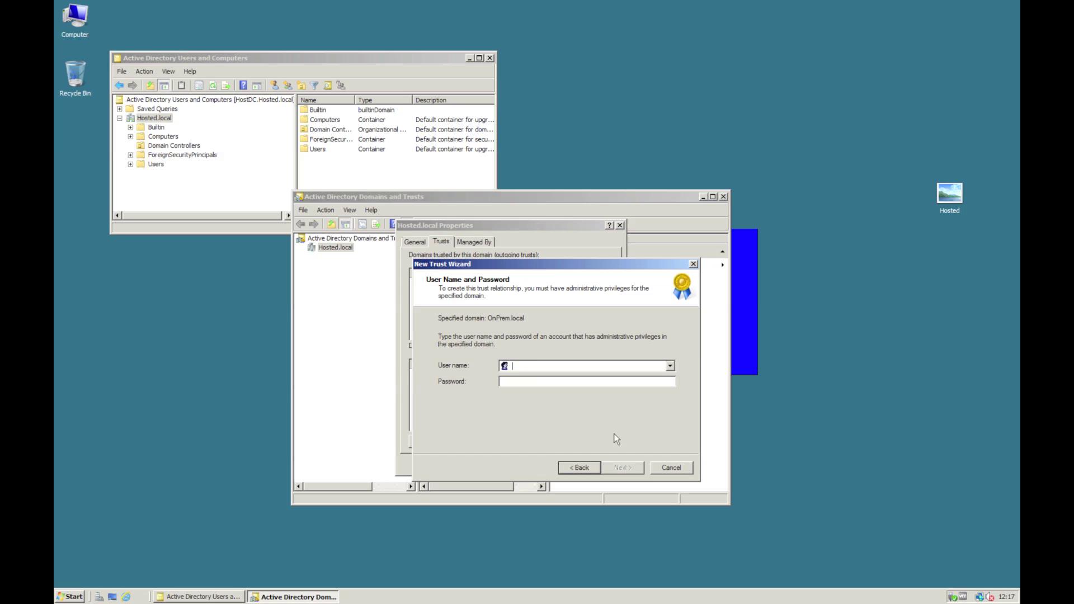
type("onprem\\adm")
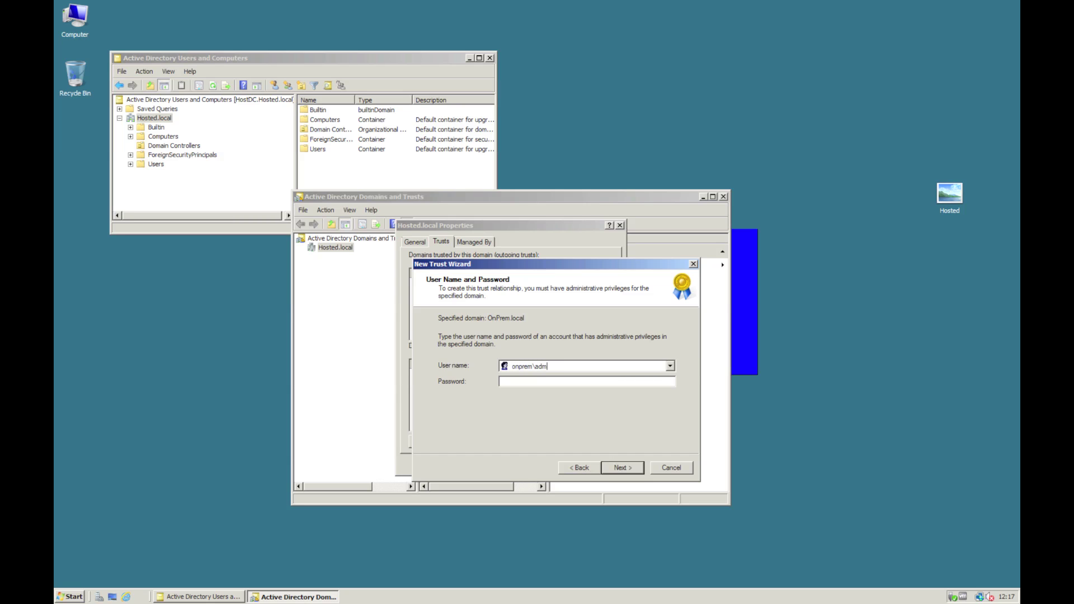
type("inistrator")
key("Tab")
type("*********")
left_click(625, 469)
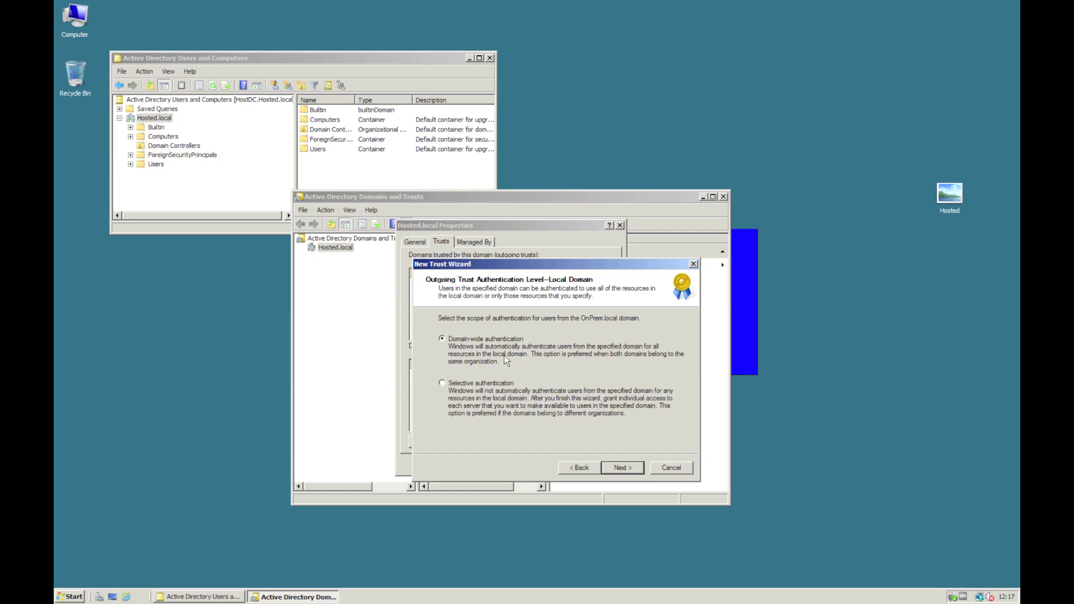
left_click(623, 469)
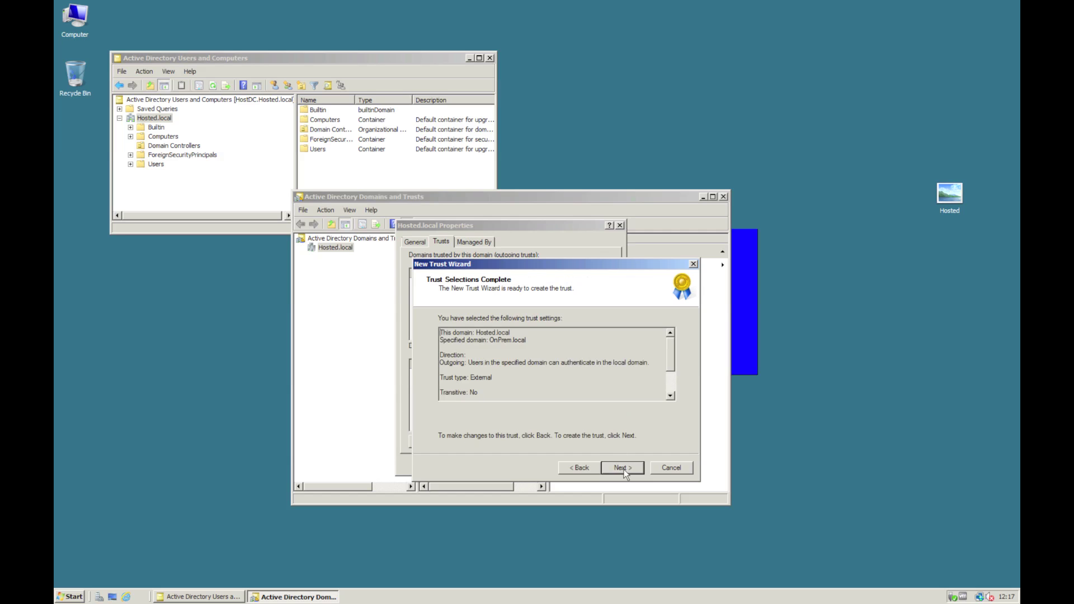
left_click(623, 469)
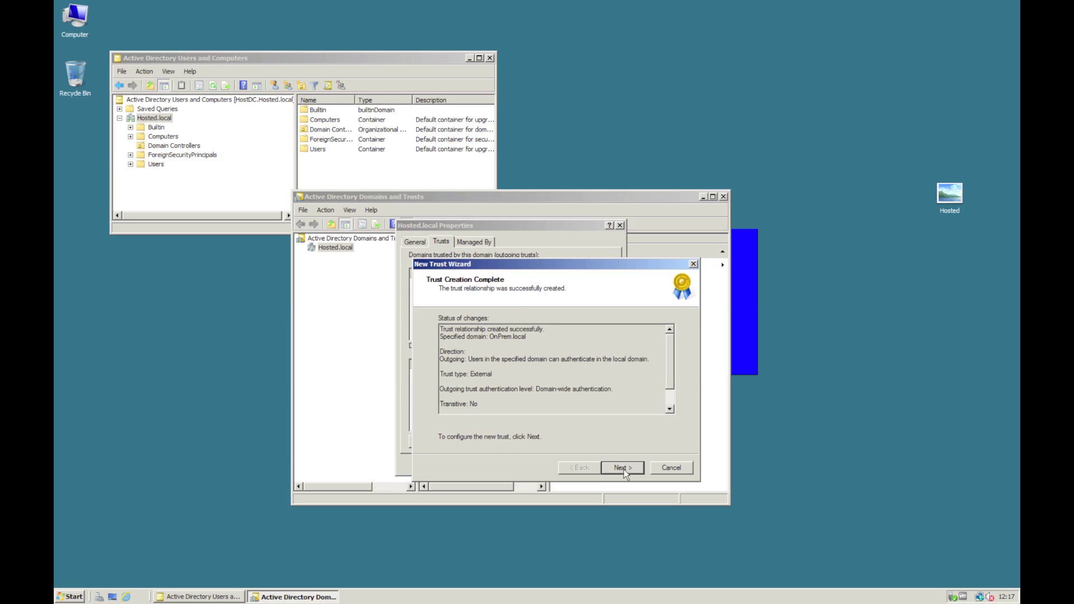
- Confirm the outgoing trust, finish the wizard, dismiss the SID filtering notice, and close properties
left_click(622, 469)
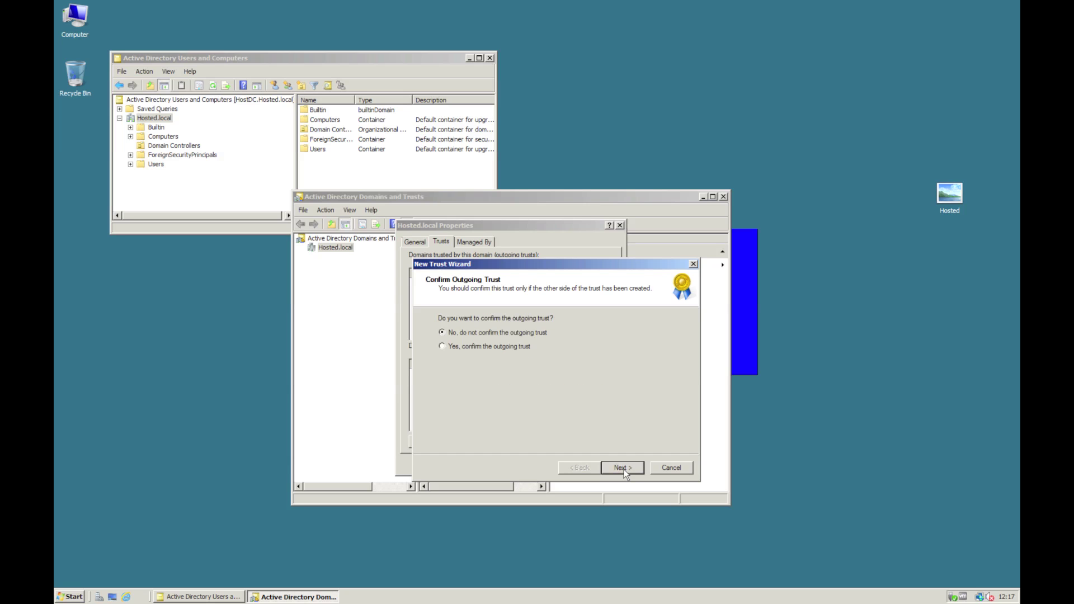
left_click(442, 347)
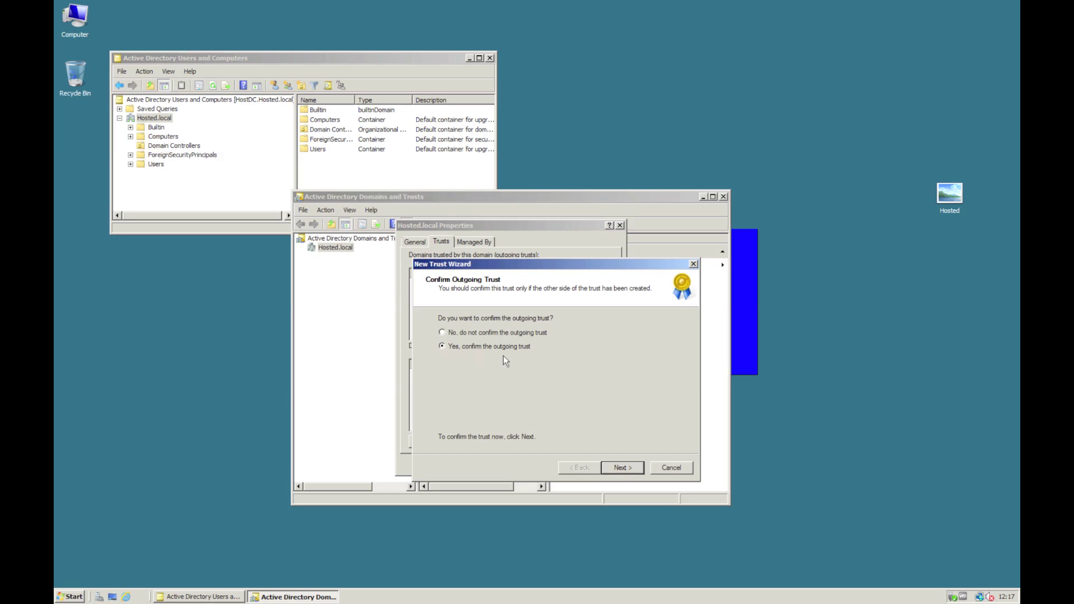
left_click(617, 465)
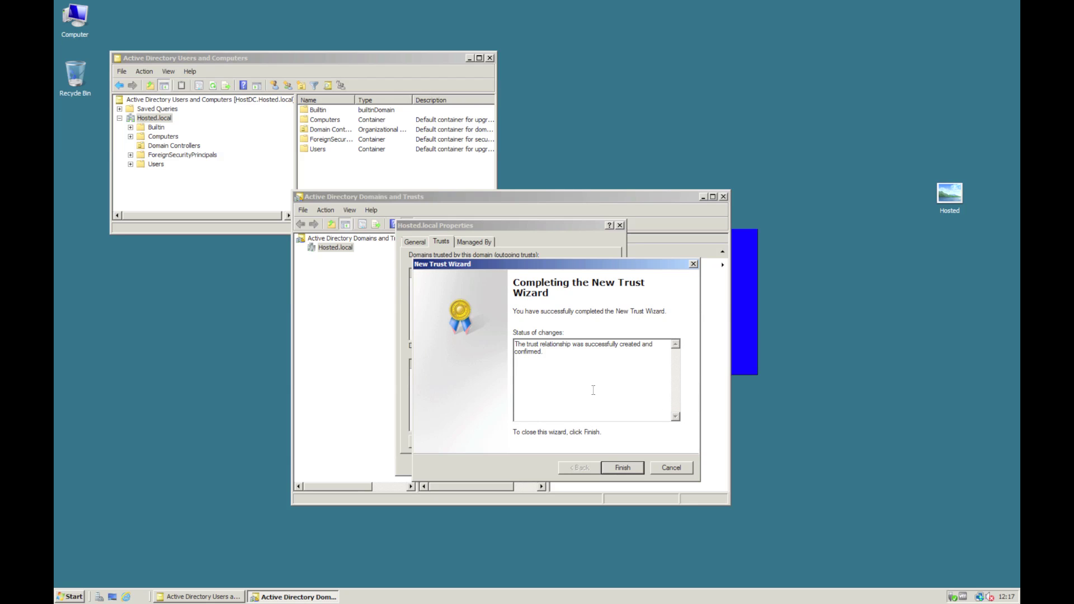
left_click(626, 471)
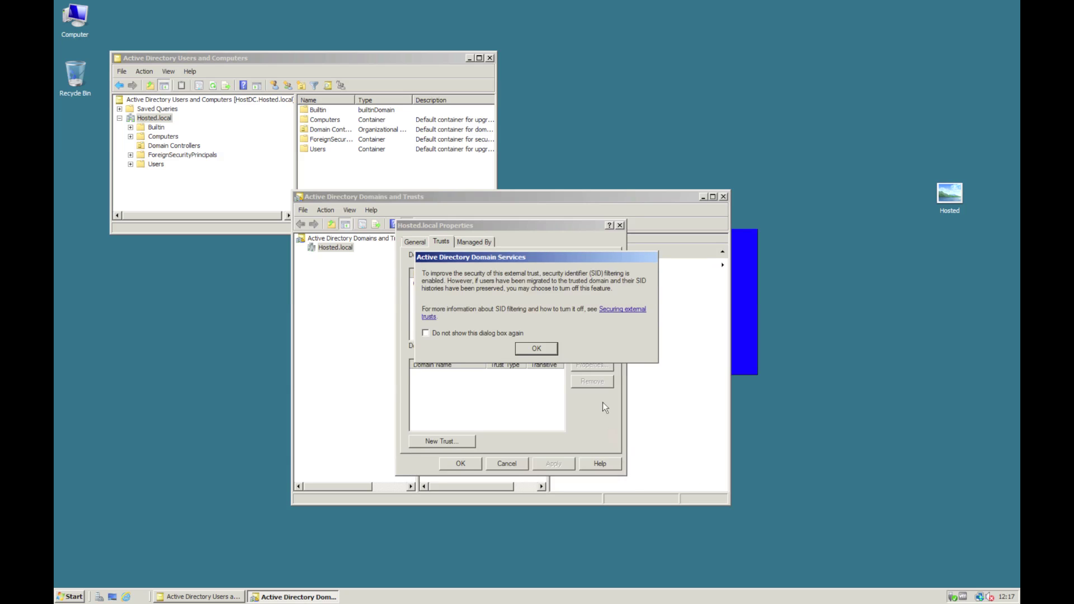
left_click(546, 351)
left_click(467, 464)
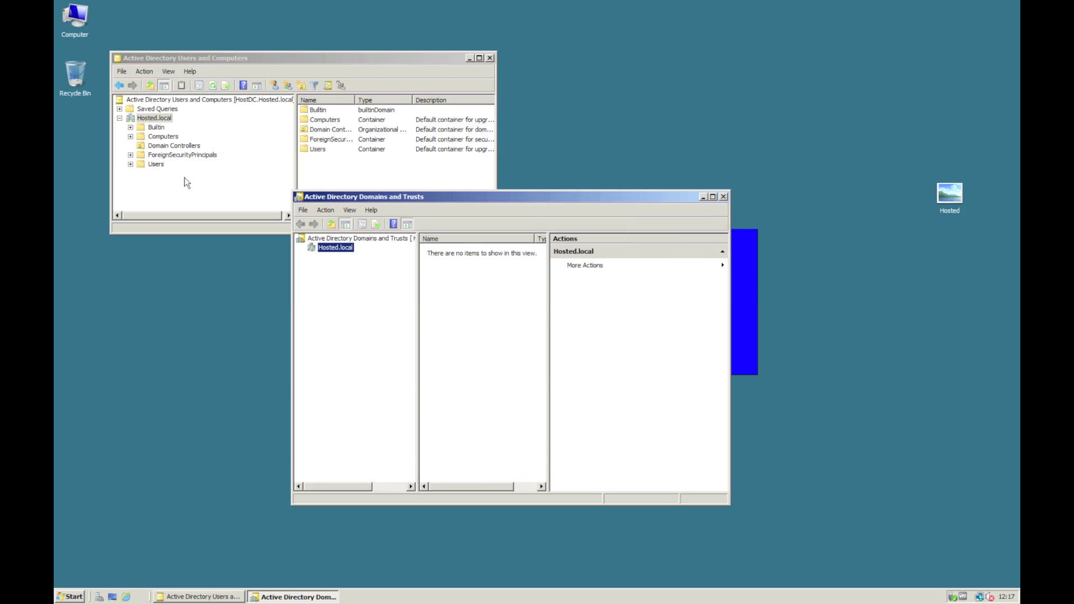
- Turn on sharing for TestFolder on Database (D:) via Advanced Sharing
double_click(73, 24)
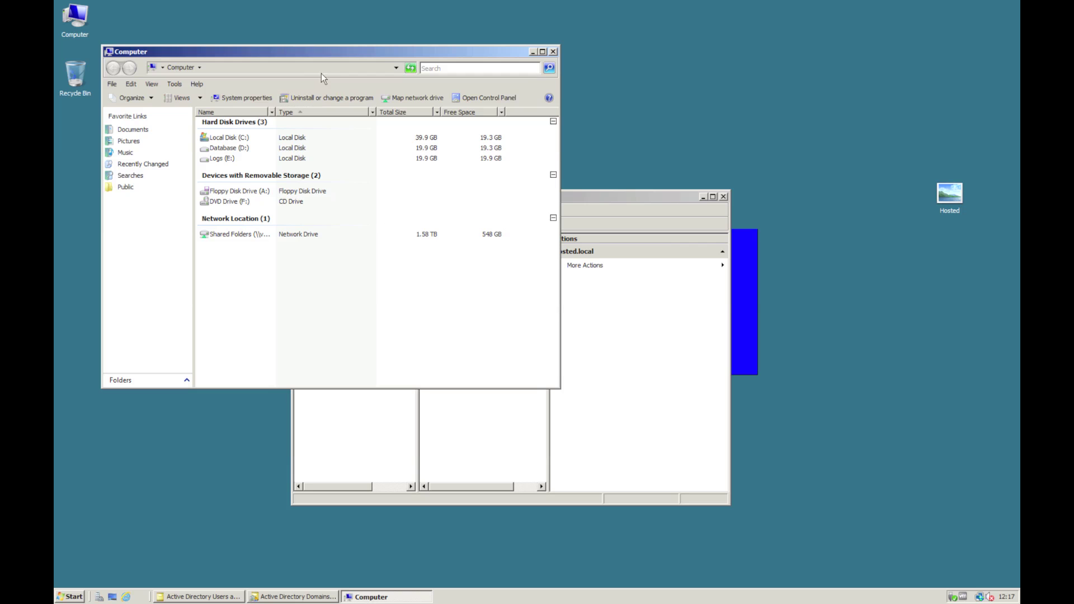
left_click_drag(369, 51, 570, 125)
left_click(426, 222)
double_click(426, 224)
right_click(411, 195)
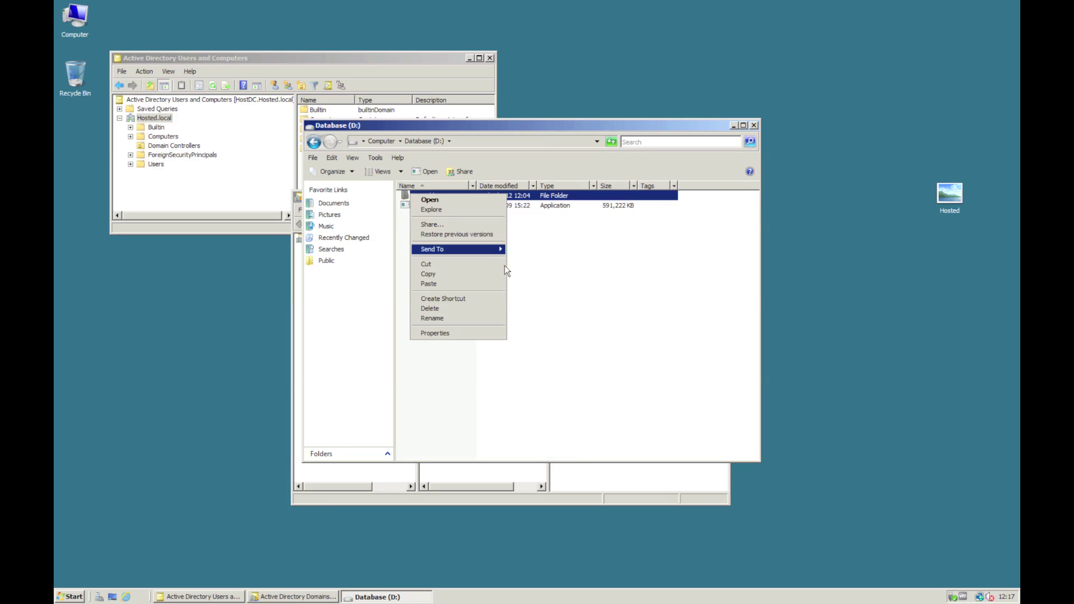
left_click(484, 333)
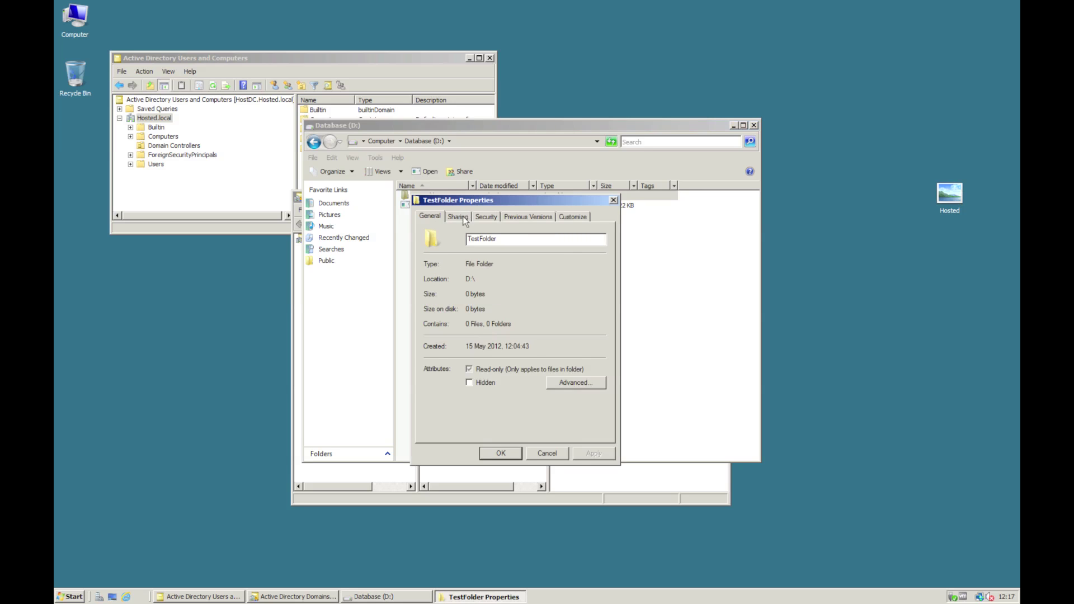
left_click(459, 217)
left_click(469, 353)
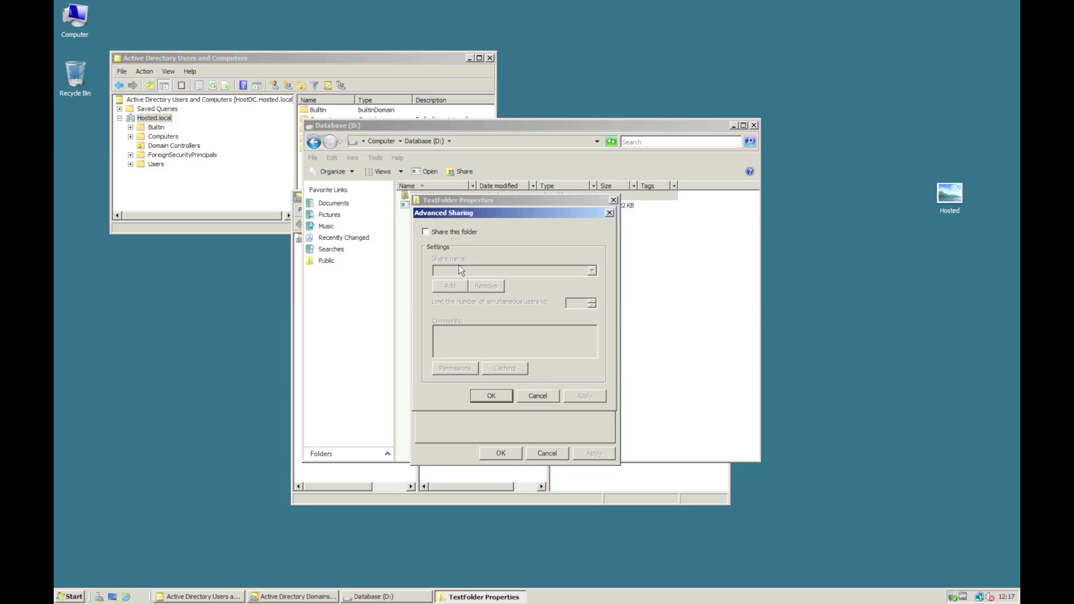
left_click(454, 233)
- In share permissions, set the search location to OnPrem.local using the OnPrem administrator credentials
left_click(462, 369)
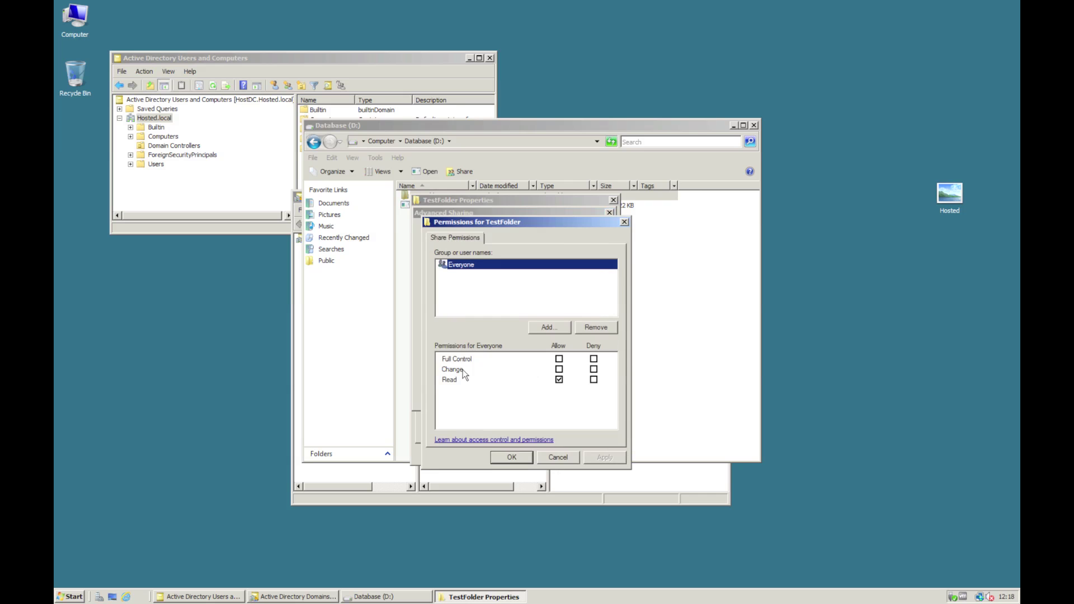
left_click(549, 328)
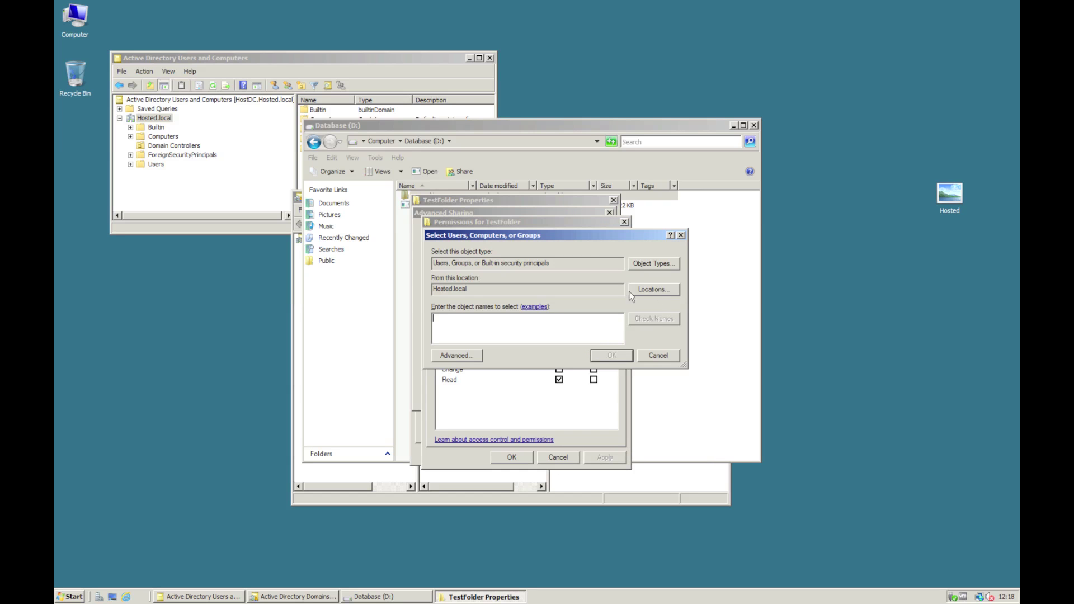
left_click(647, 289)
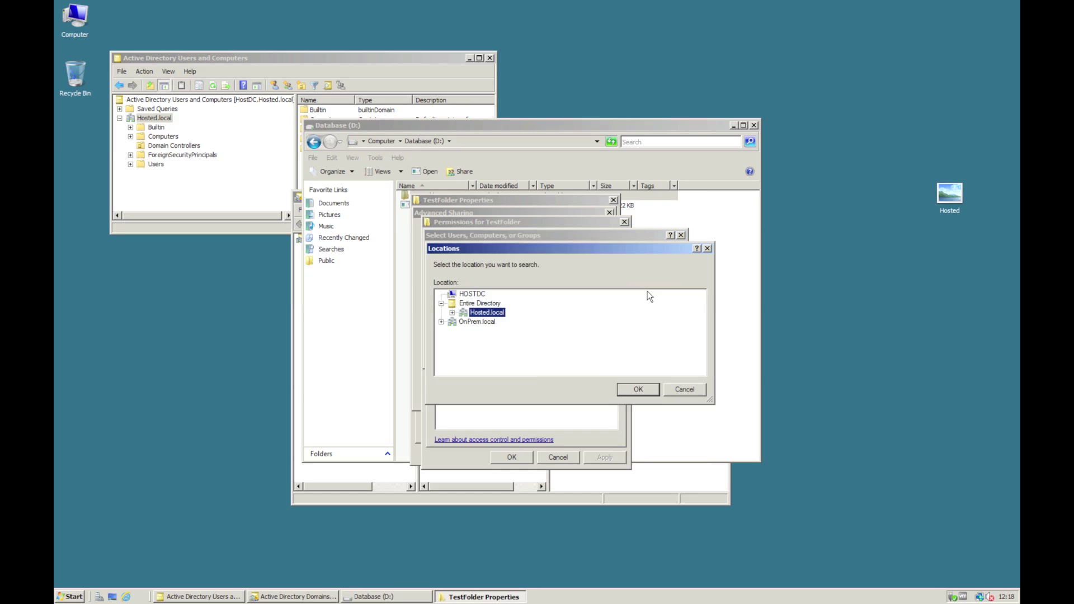
left_click(486, 323)
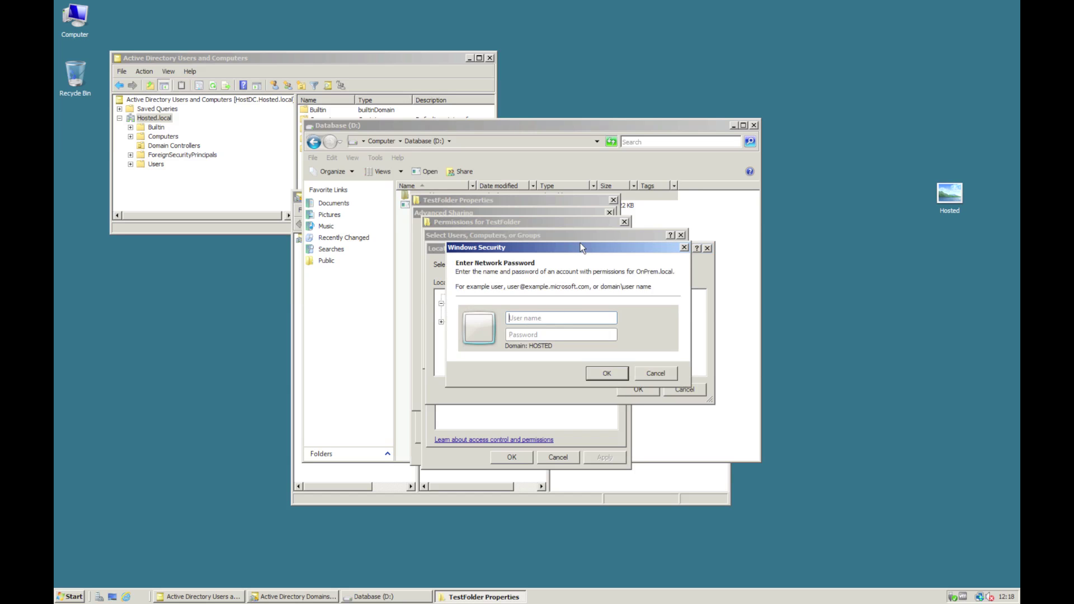
type("adm")
key("BackSpace")
key("BackSpace")
key("BackSpace")
type("onprem\\administratoPa$$w0rd")
key("Return")
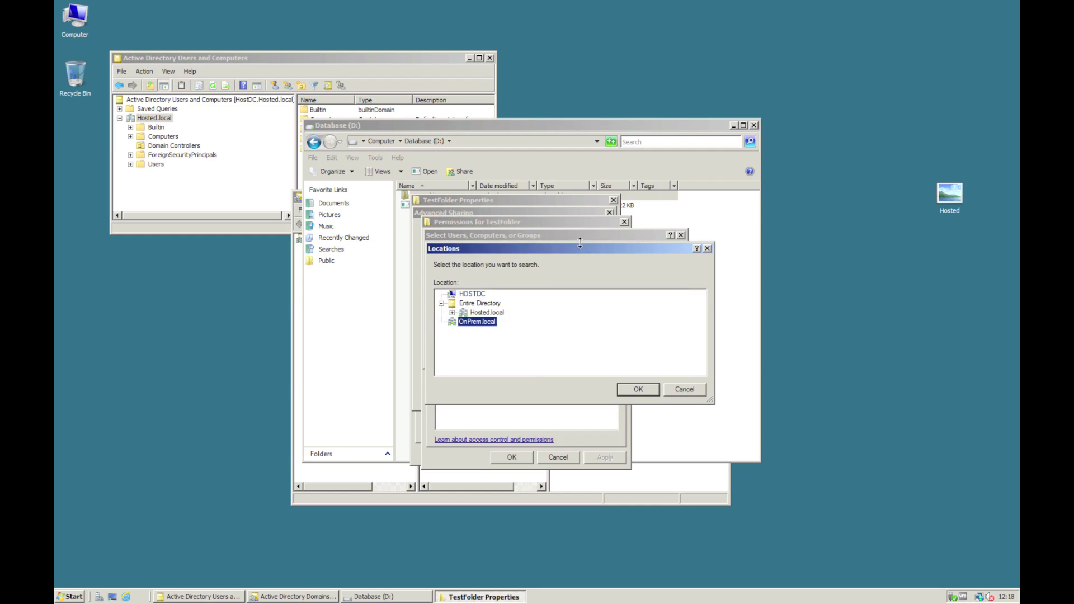
left_click(638, 389)
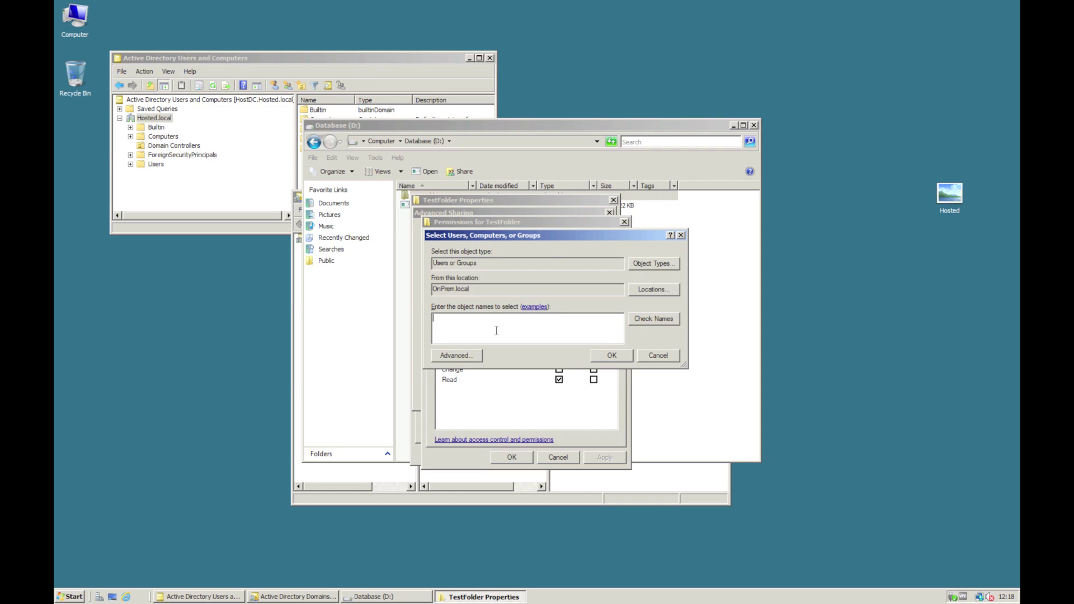
- Add OnPrem Domain Users with Full Control and save the share settings
type("Domain Users")
left_click(616, 354)
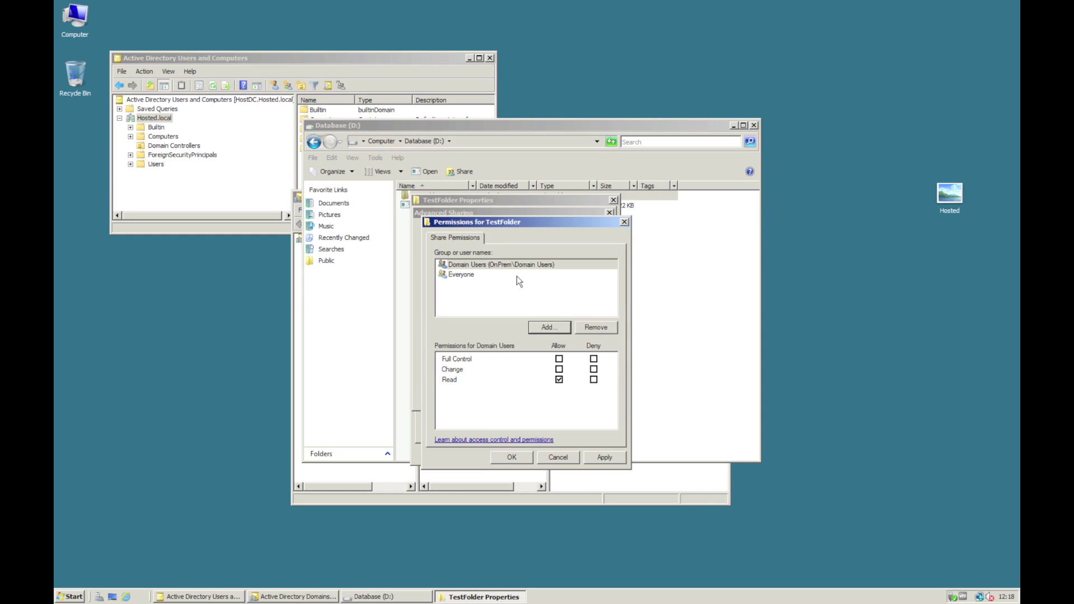
left_click(559, 359)
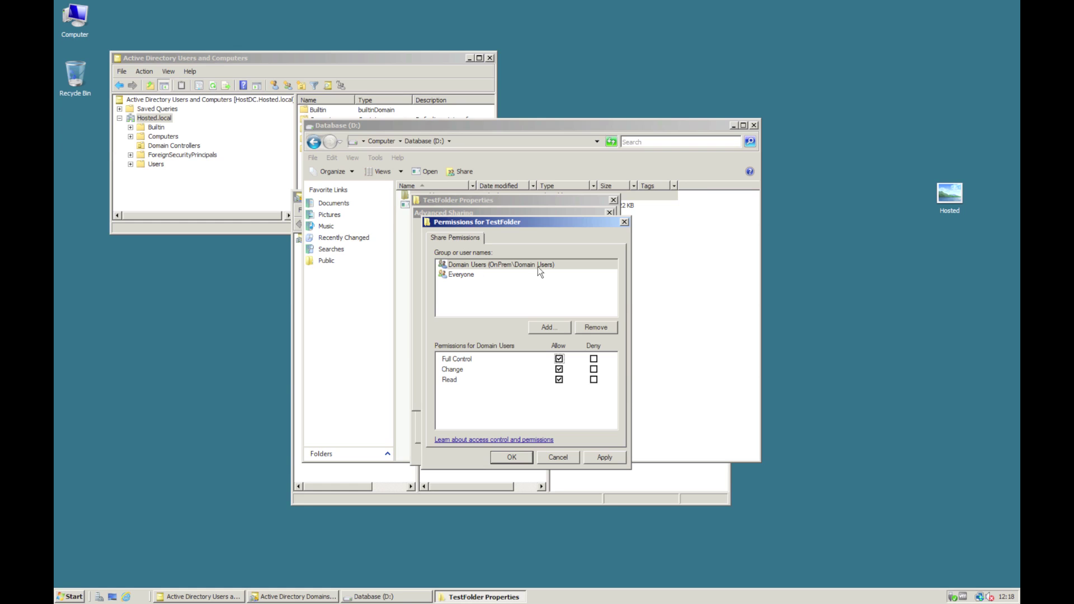
left_click(512, 457)
left_click(505, 400)
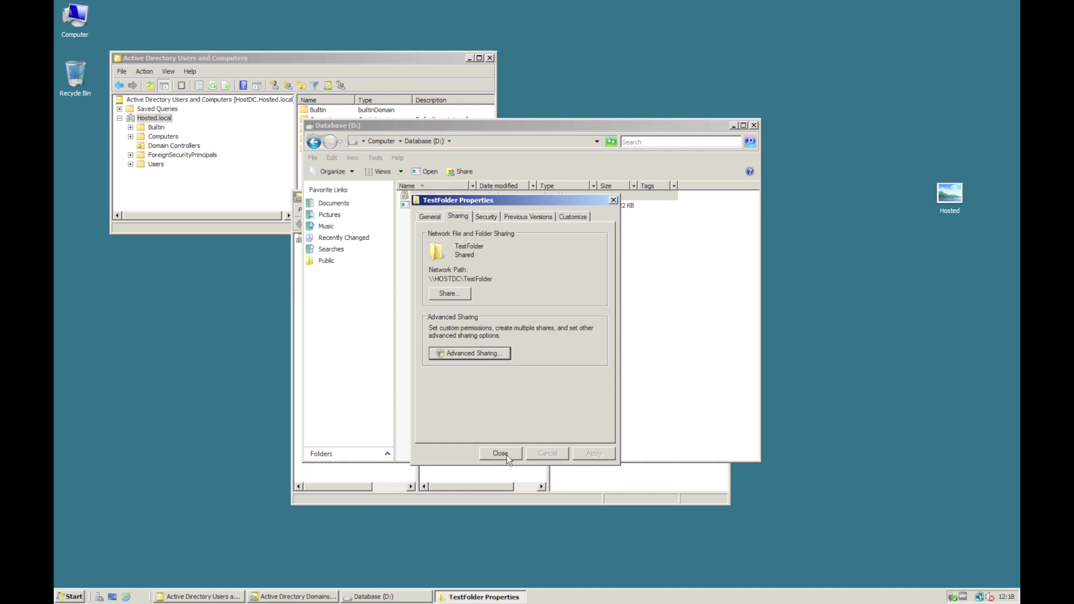
- Close the TestFolder Properties dialog and the Database (D:) window
left_click(506, 455)
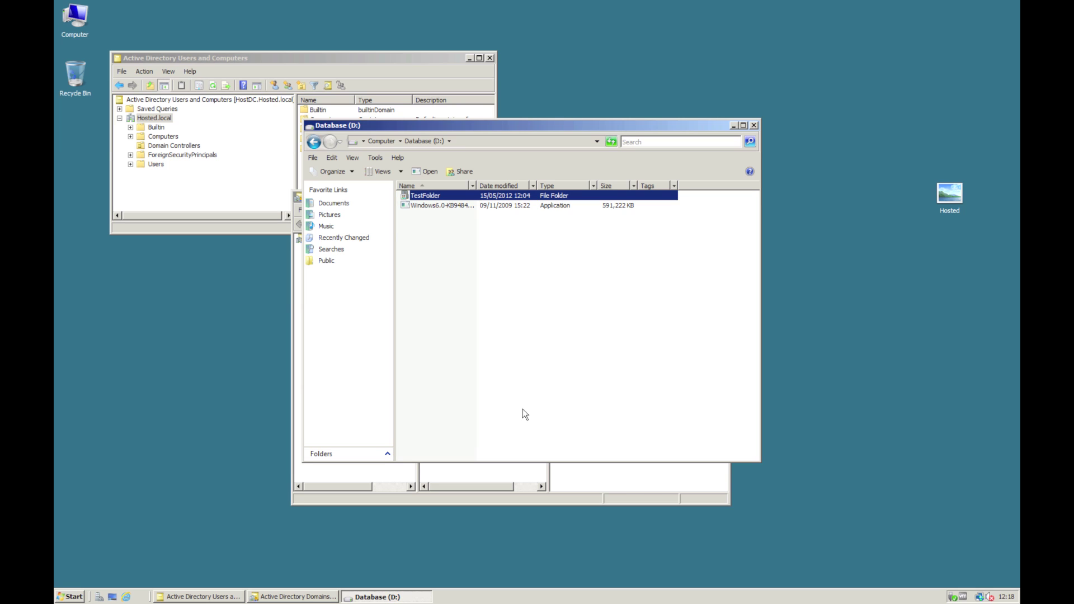
left_click(753, 127)
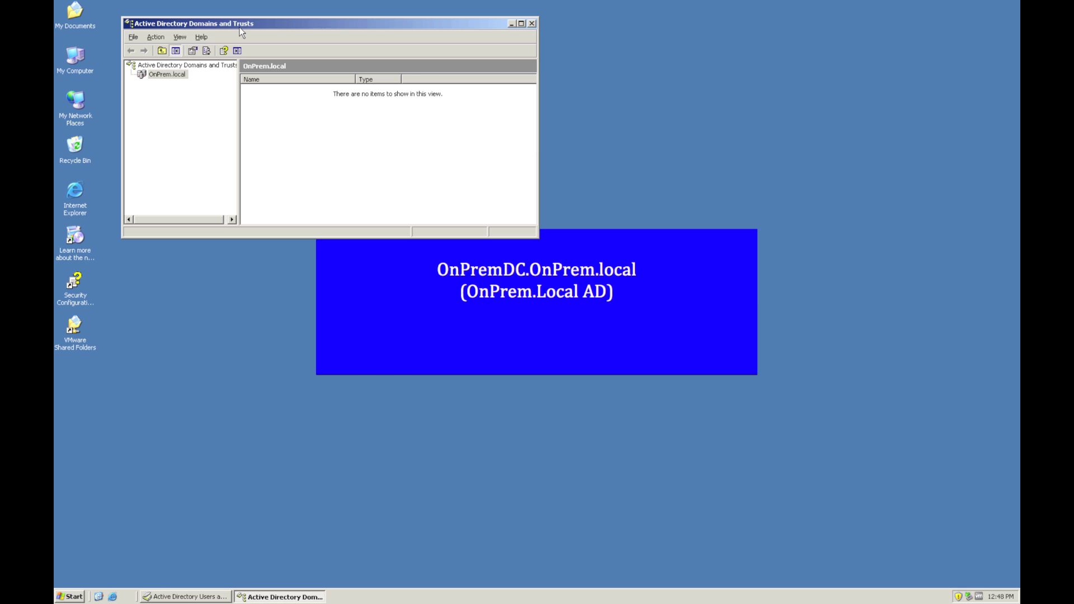
- Open OnPrem.local's Properties Trusts tab and select the incoming Hosted.local trust
right_click(167, 76)
left_click(219, 137)
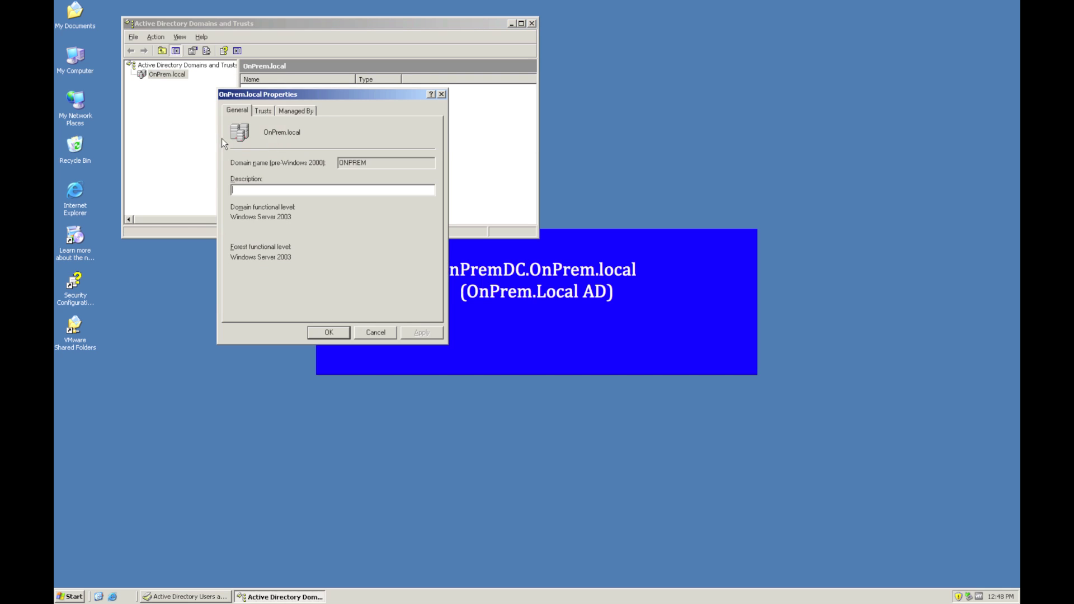
left_click(264, 112)
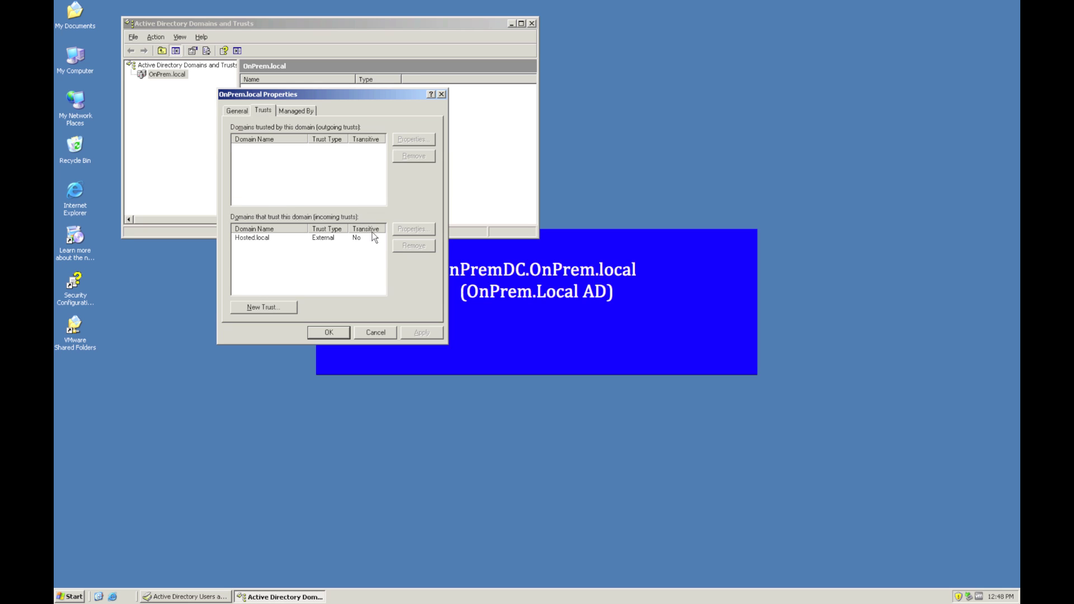
left_click(307, 238)
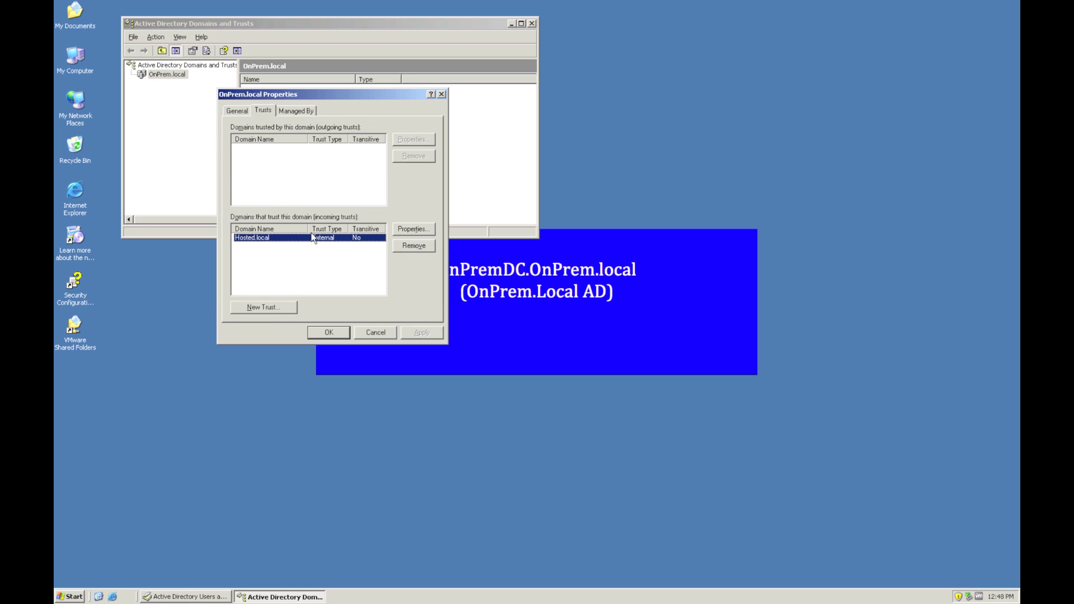
- Start a New Trust Wizard naming Hosted.local as the trust partner
left_click(274, 310)
left_click(445, 334)
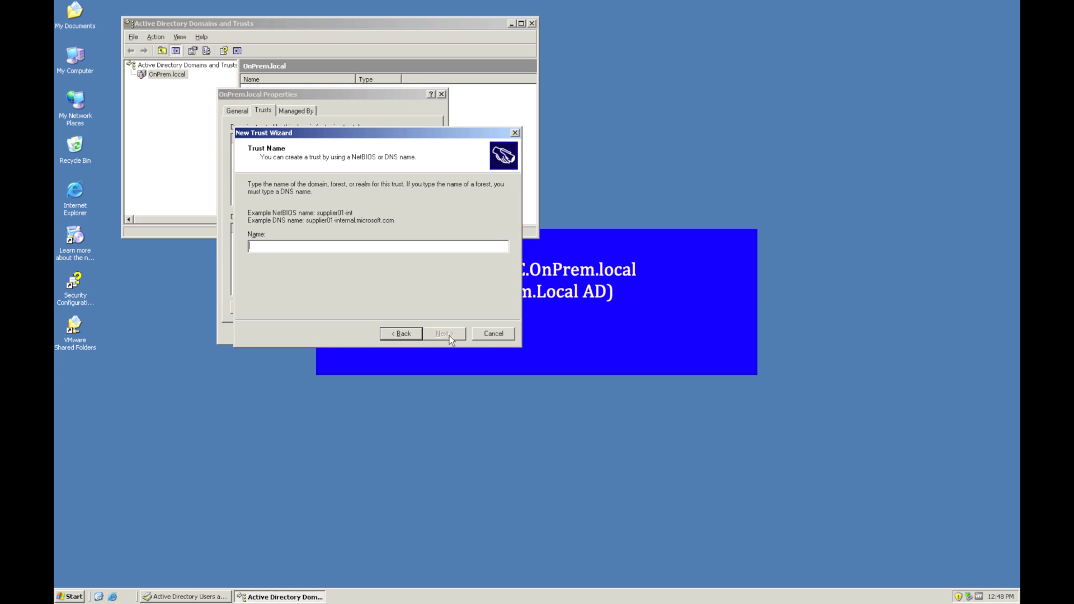
type("Hosted.local")
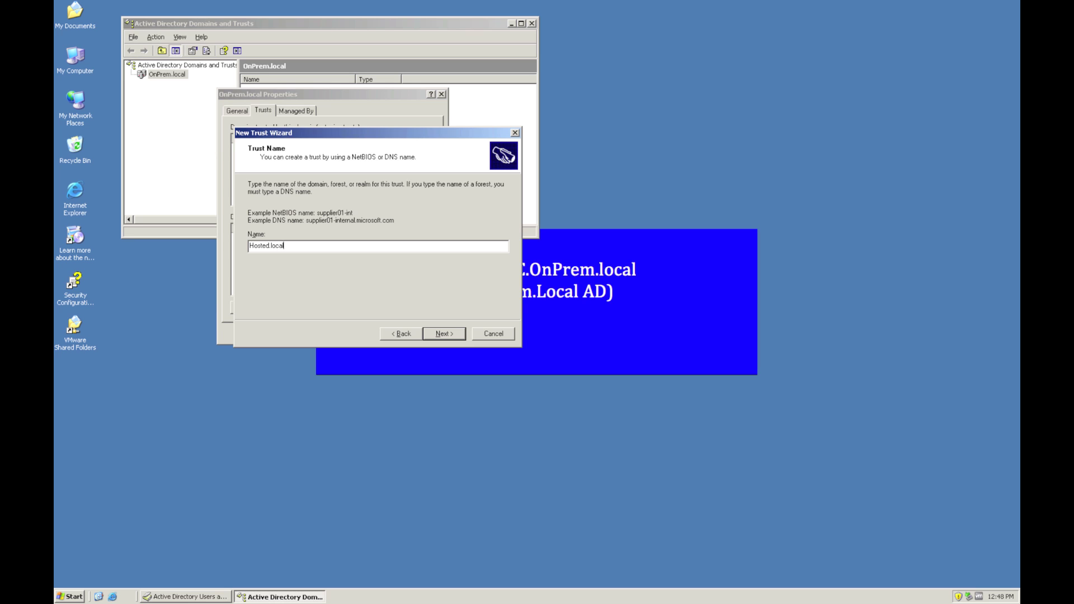
key("Return")
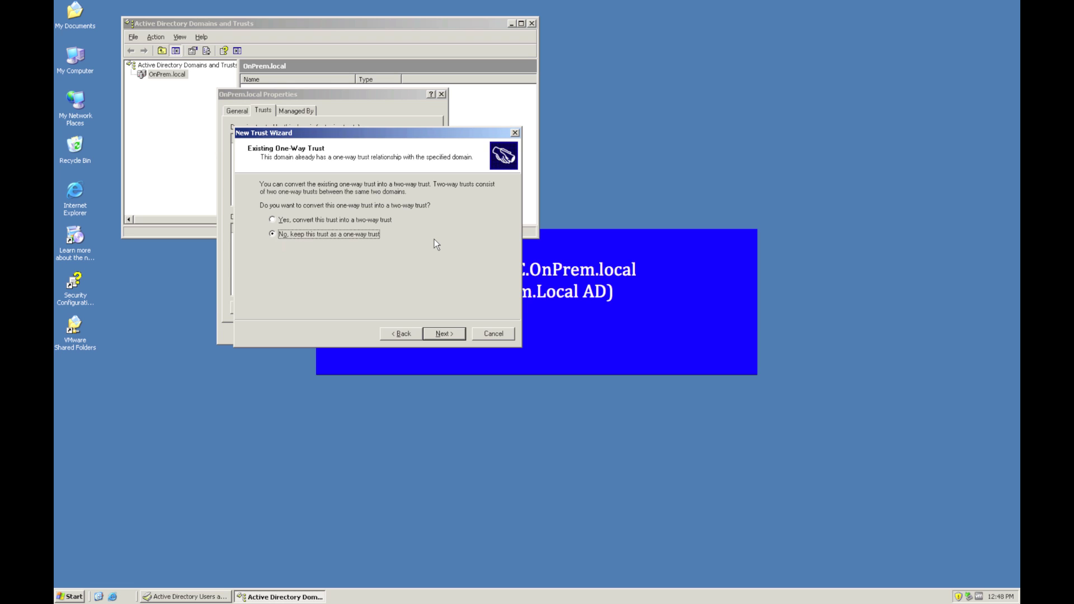
left_click(370, 223)
left_click(455, 337)
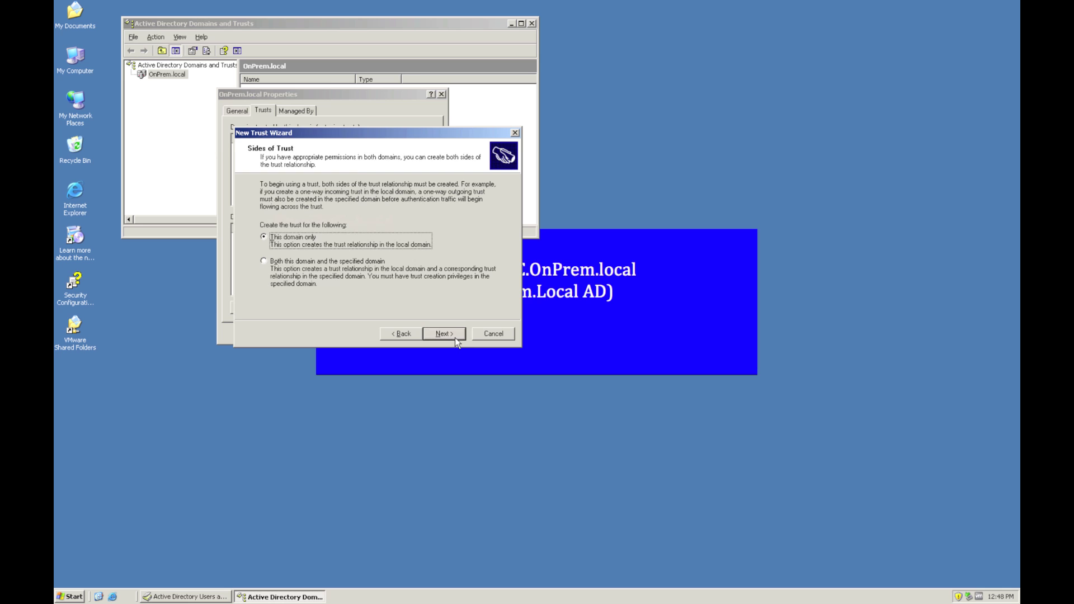
- Create the trust in both domains and enter the Hosted administrator credentials
left_click(278, 261)
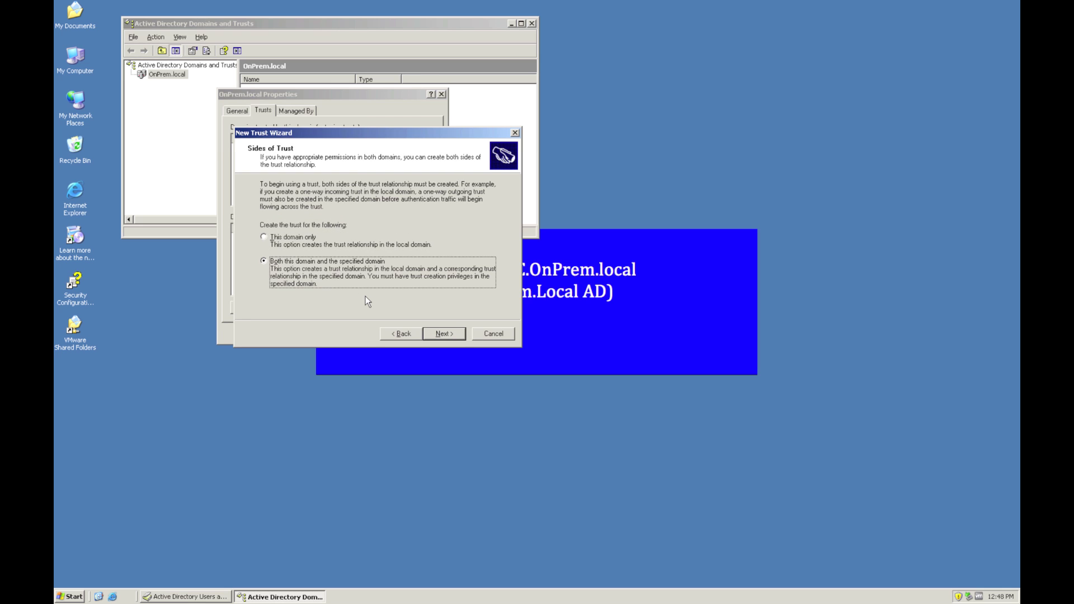
left_click(438, 337)
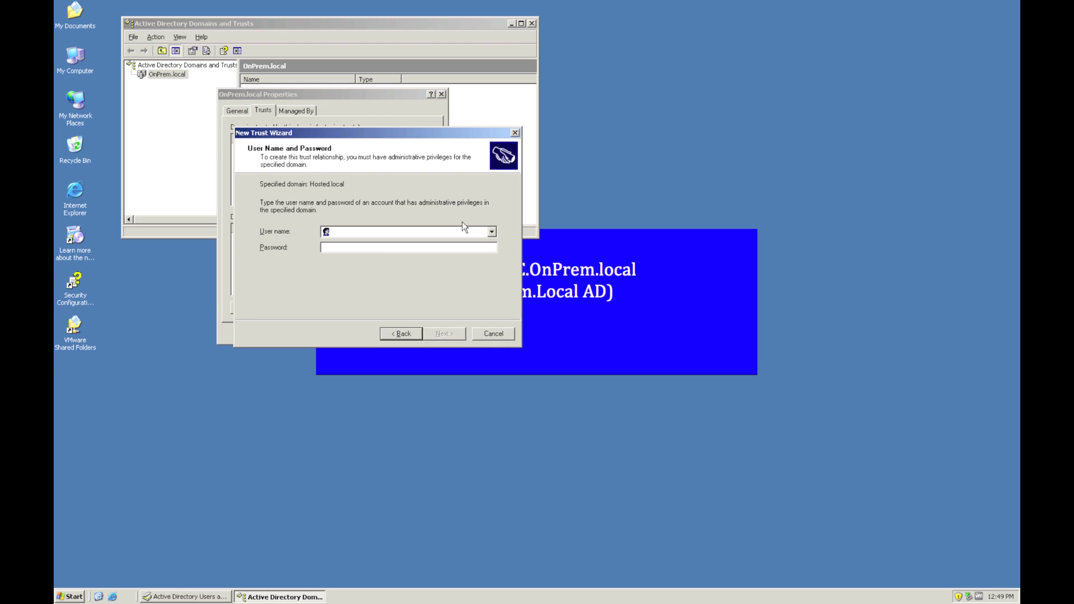
type("hosted\\admin")
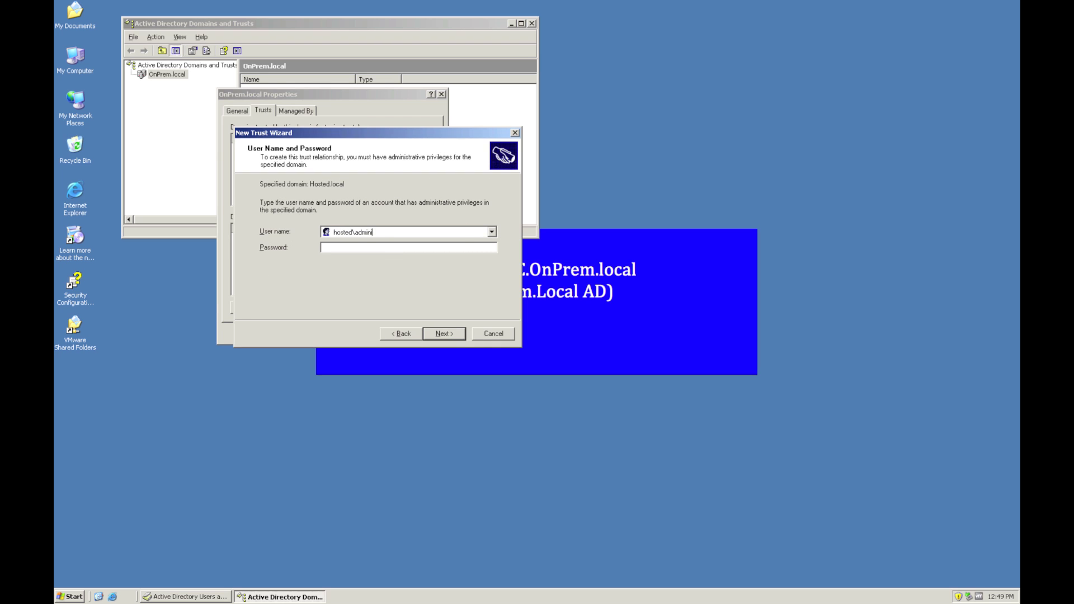
type("istrator")
key("Tab")
type("••••••••")
- Submit the Hosted credentials and choose Selective authentication for the trust
left_click(443, 334)
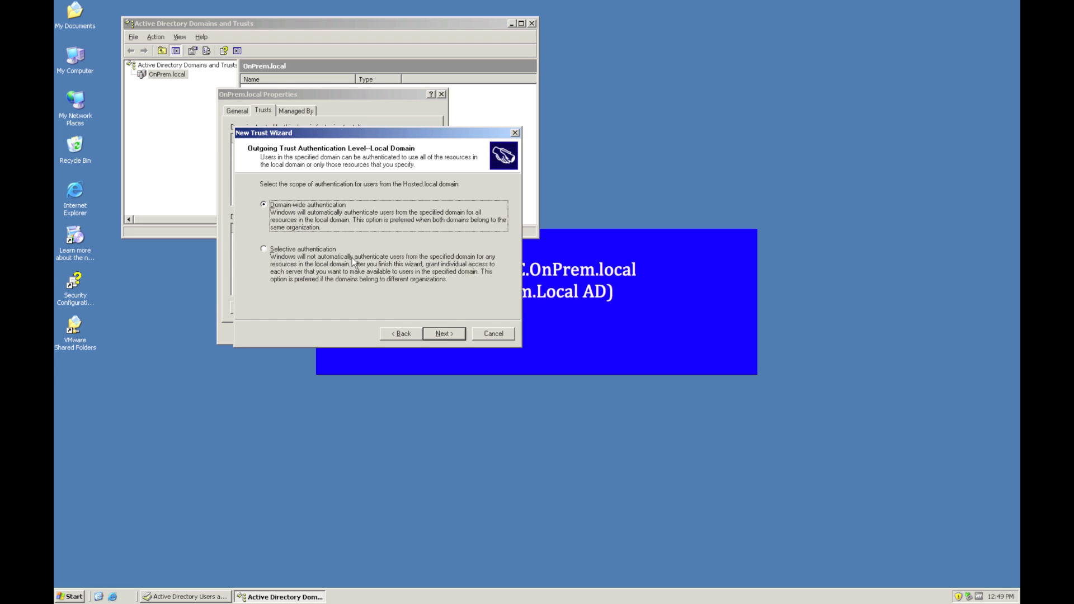
left_click(264, 250)
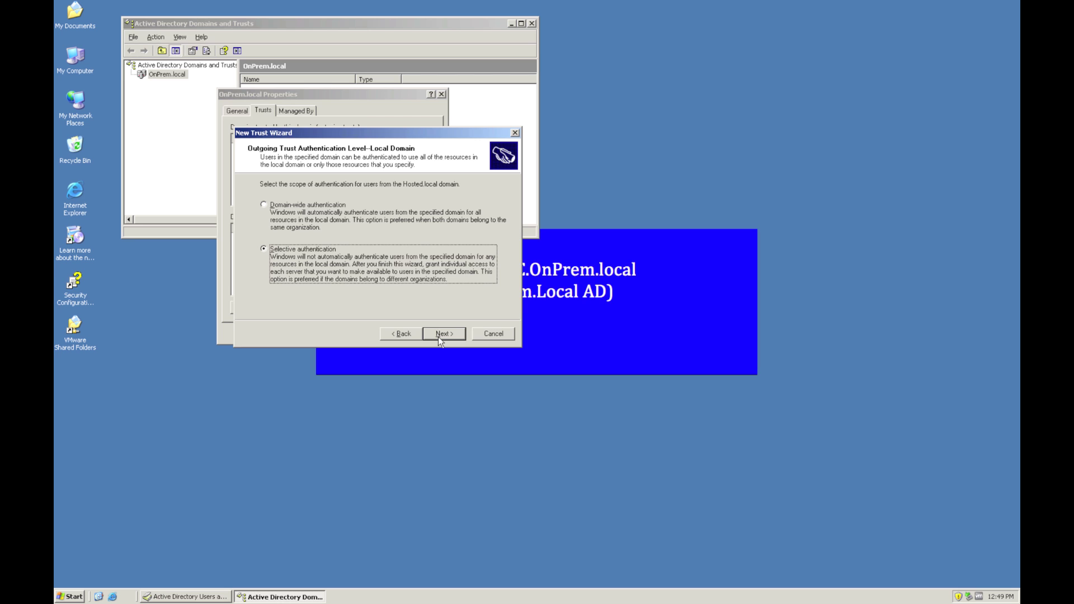
left_click(438, 336)
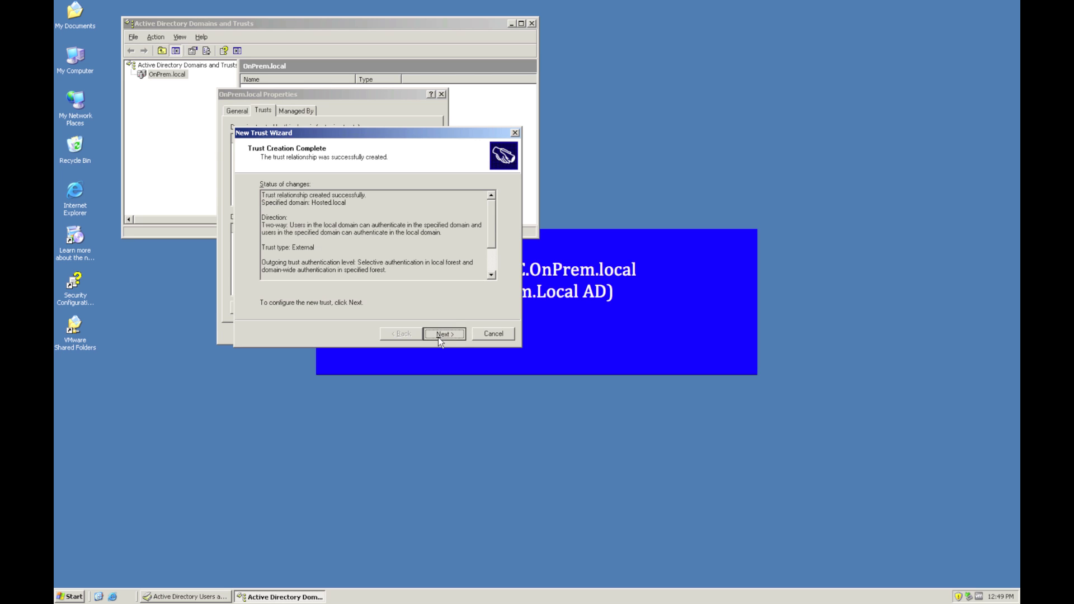
- Confirm both the outgoing and incoming trusts and finish the wizard
left_click(438, 337)
left_click(325, 213)
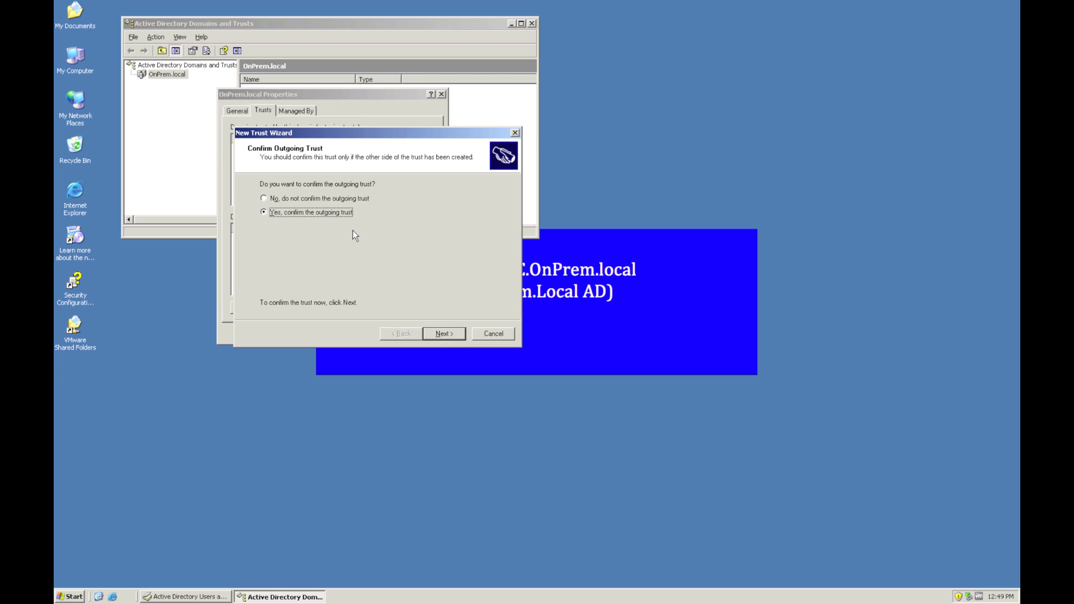
left_click(454, 337)
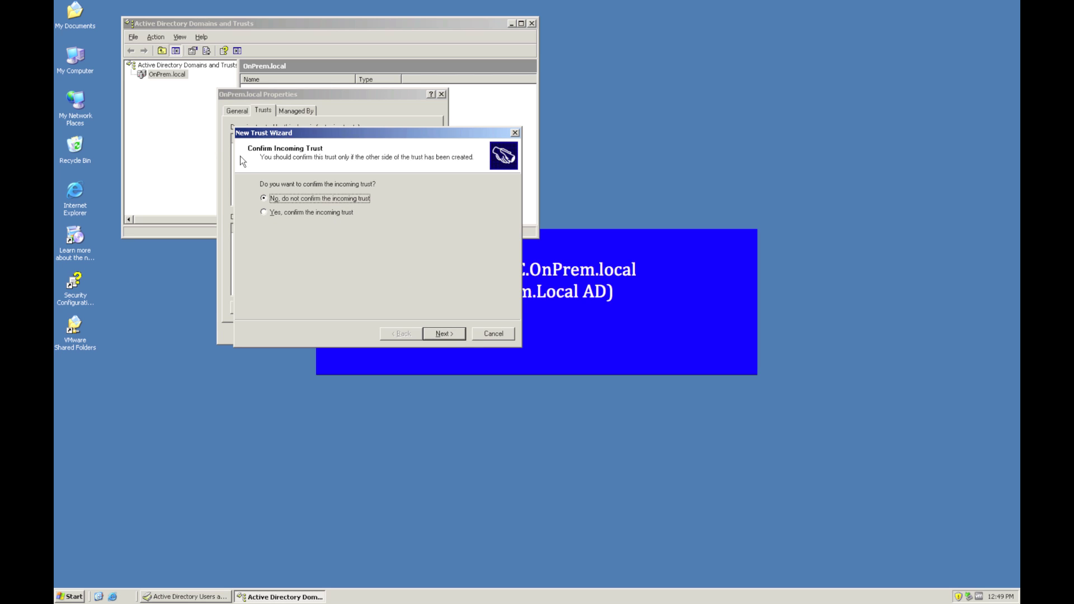
left_click(310, 214)
left_click(445, 336)
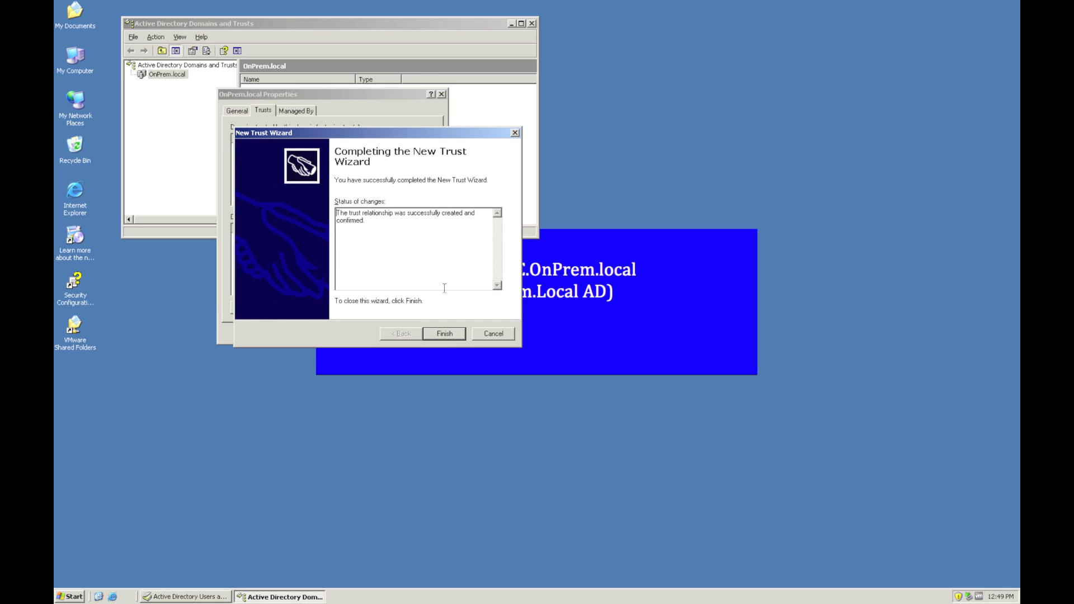
left_click(445, 334)
- Acknowledge the SID filtering notice and close the OnPrem.local domain properties with OK
left_click(351, 220)
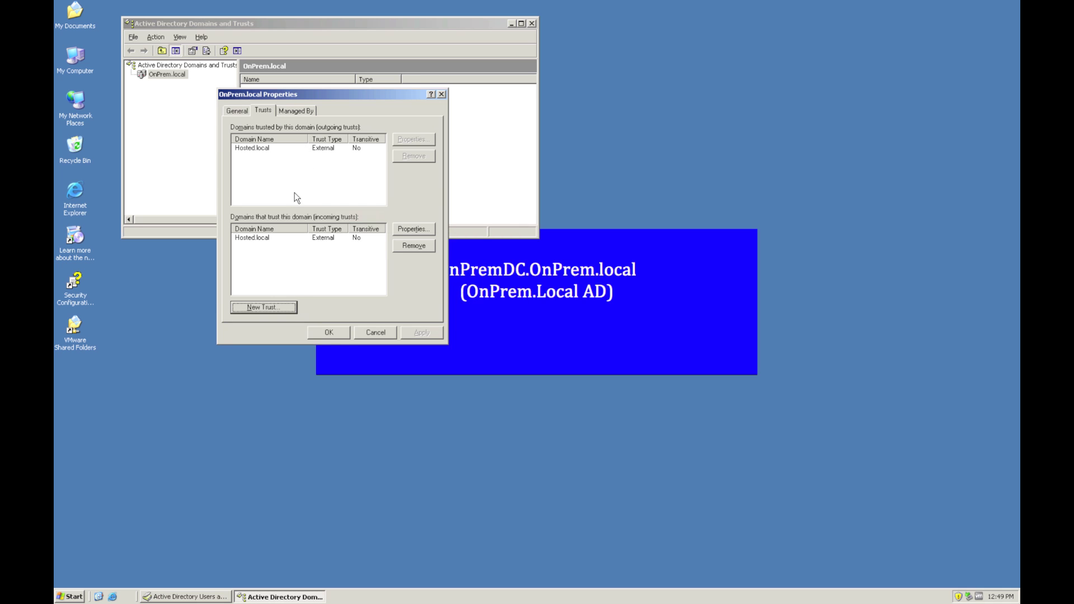
left_click(328, 333)
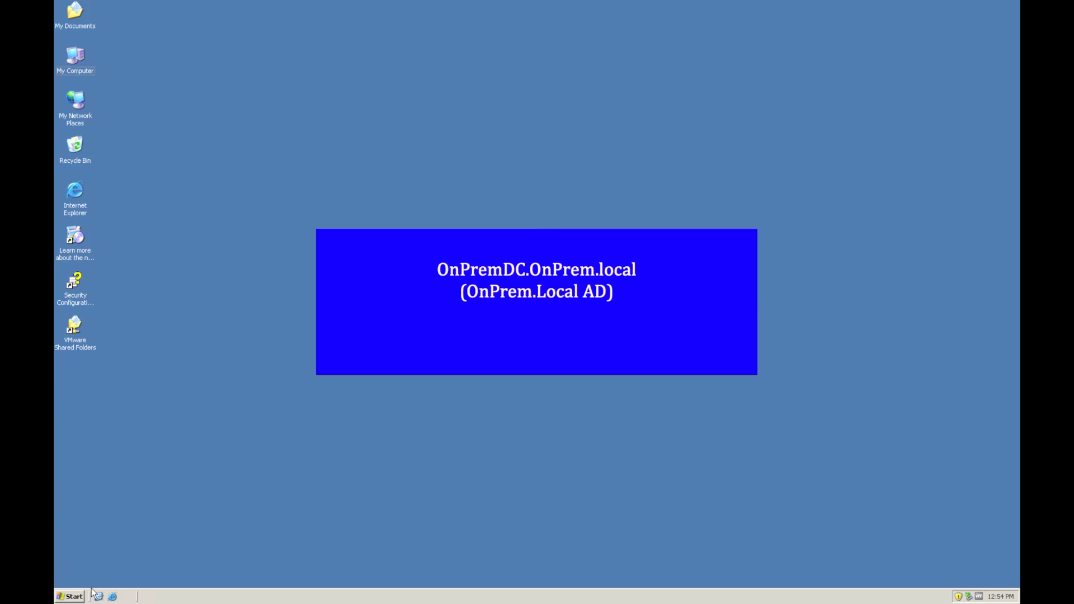
- Launch Active Directory Domains and Trusts and show OnPrem.local's trust relationships
left_click(70, 596)
mouse_move(148, 472)
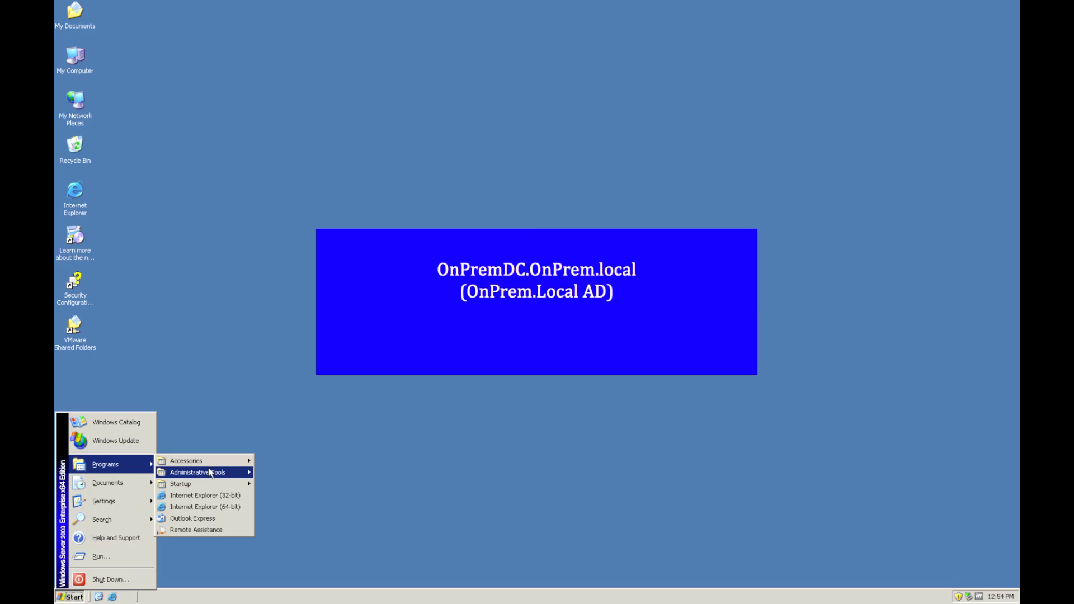
mouse_move(208, 472)
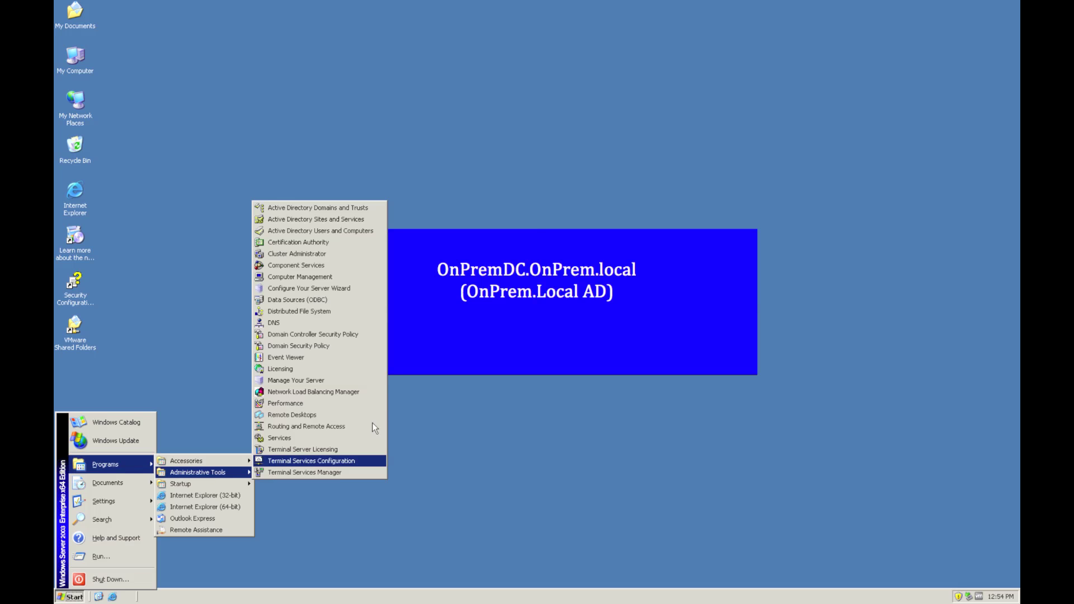
left_click(351, 210)
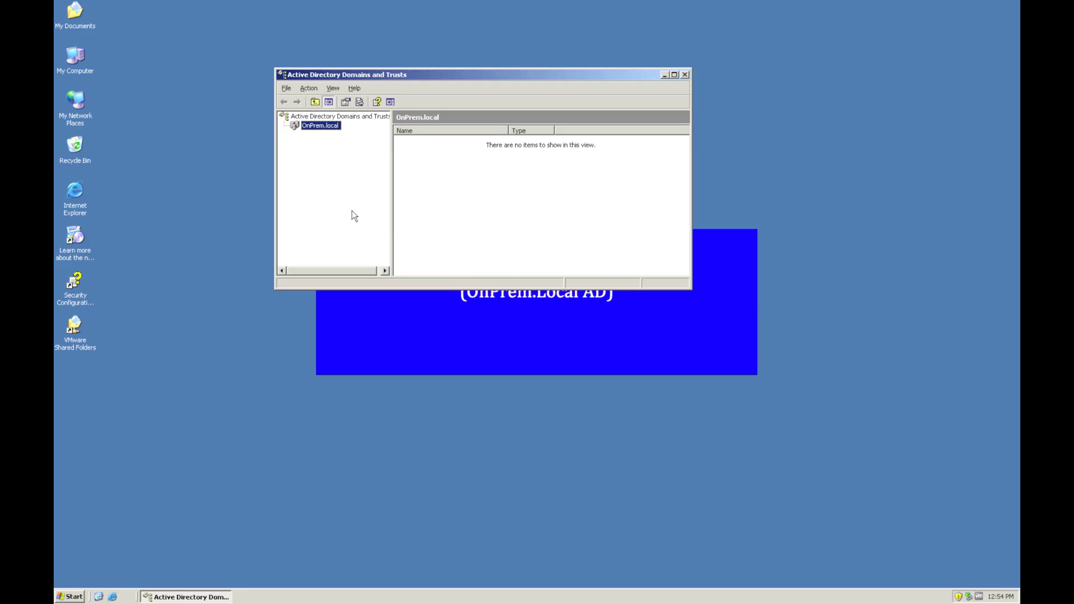
right_click(333, 128)
left_click(386, 185)
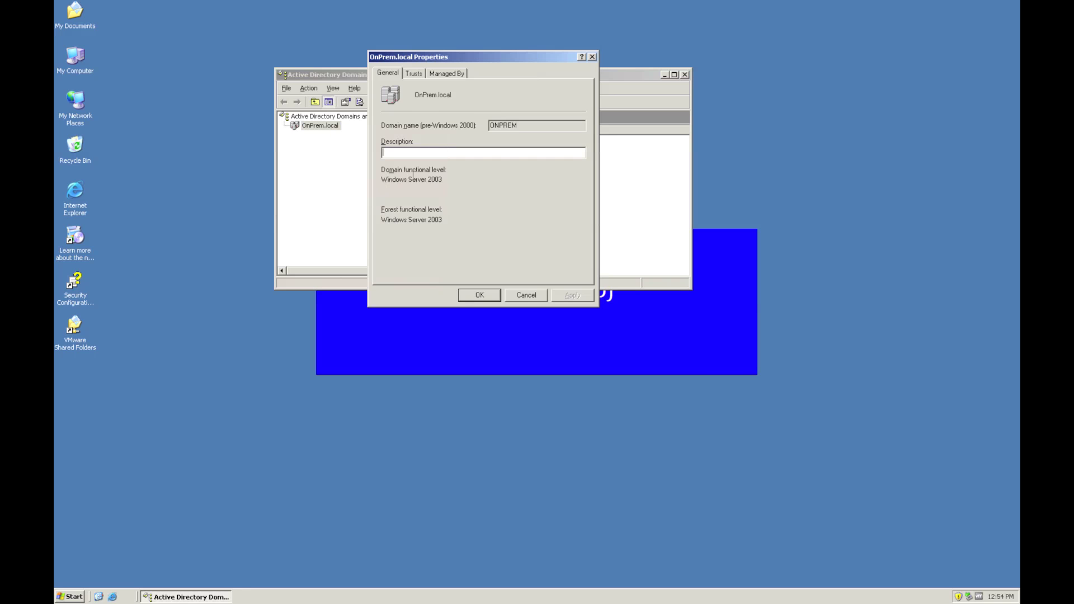
left_click(414, 73)
- Confirm the Hosted.local trust uses selective authentication, then close both property windows
left_click(437, 112)
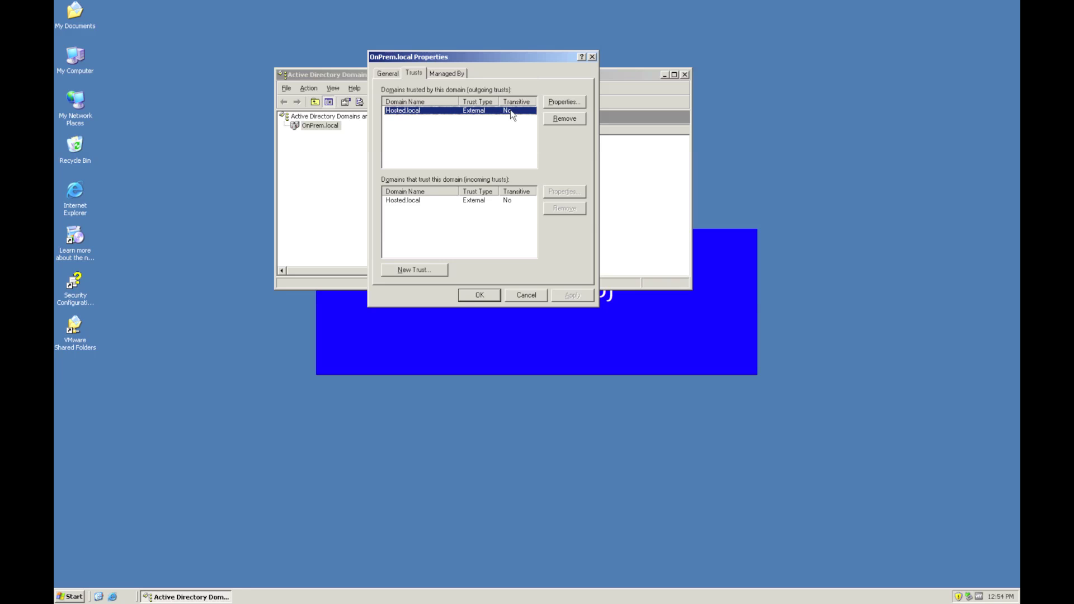
left_click(556, 104)
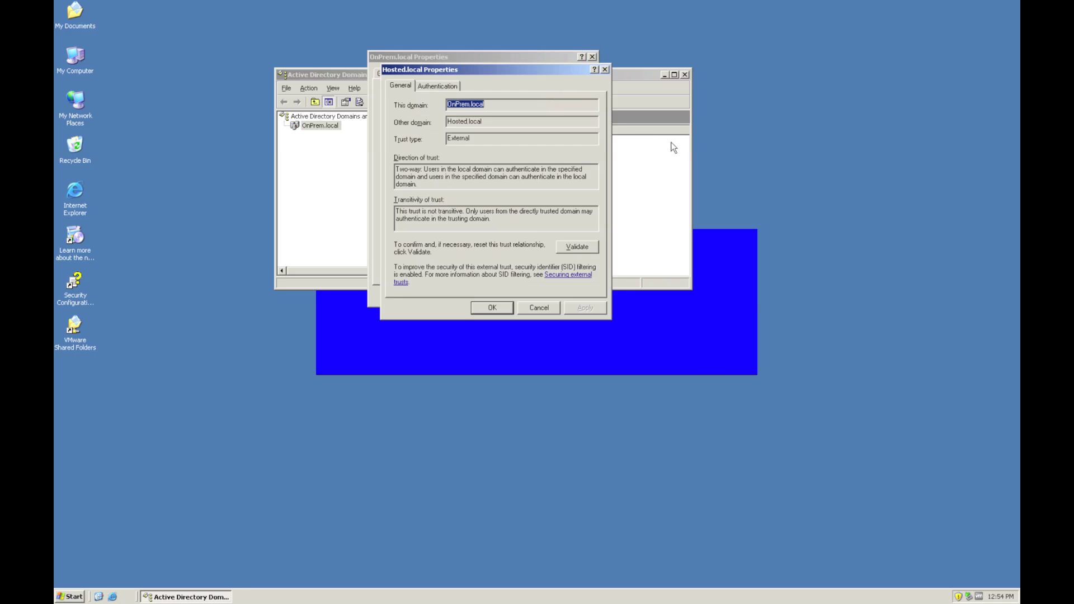
left_click(443, 86)
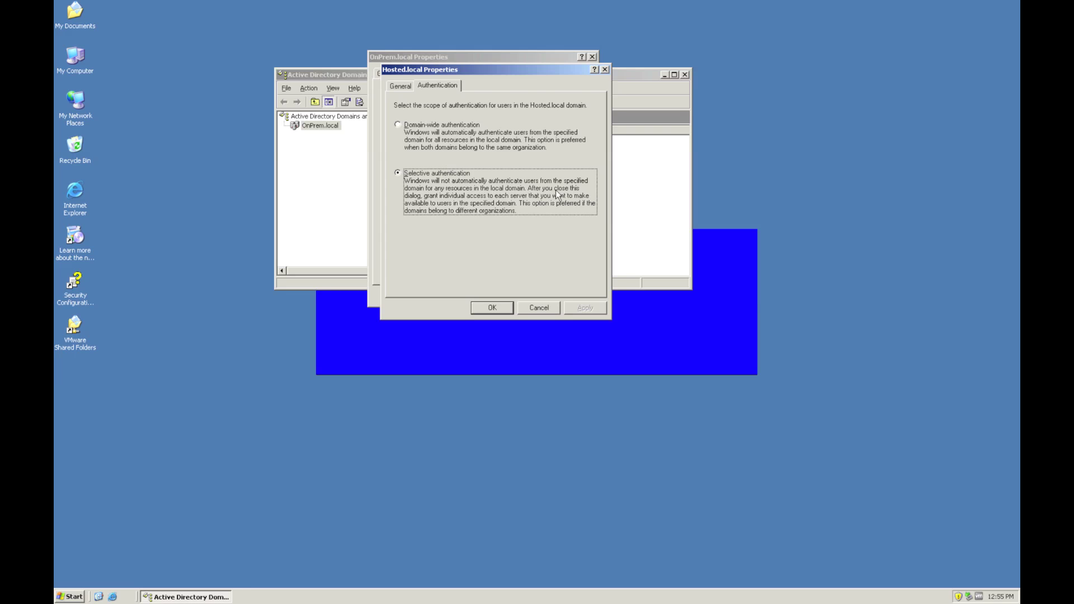
key("Escape")
key("Escape")
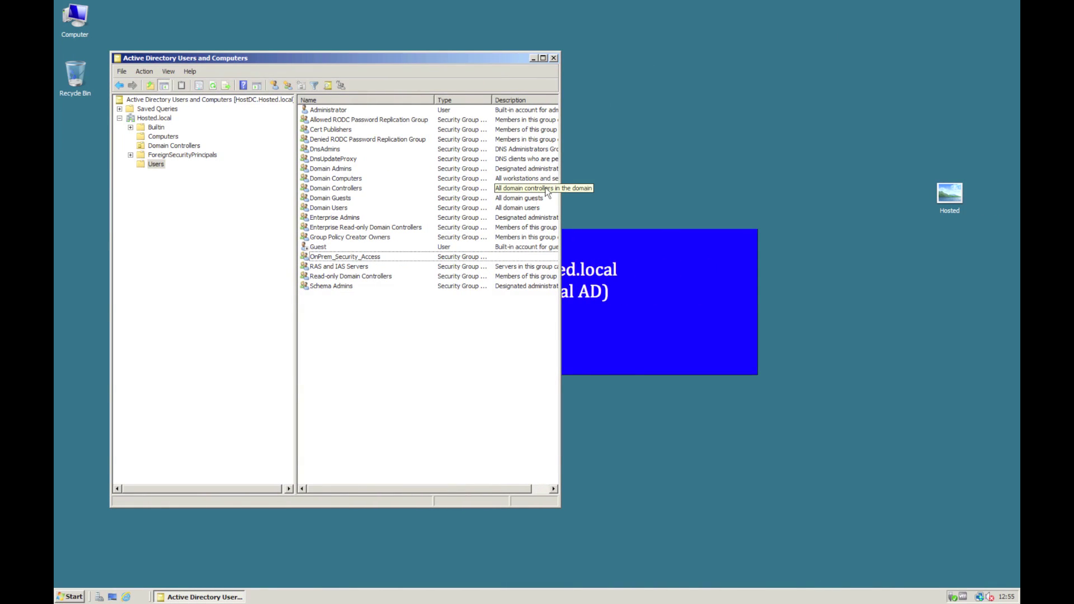
left_click(62, 599)
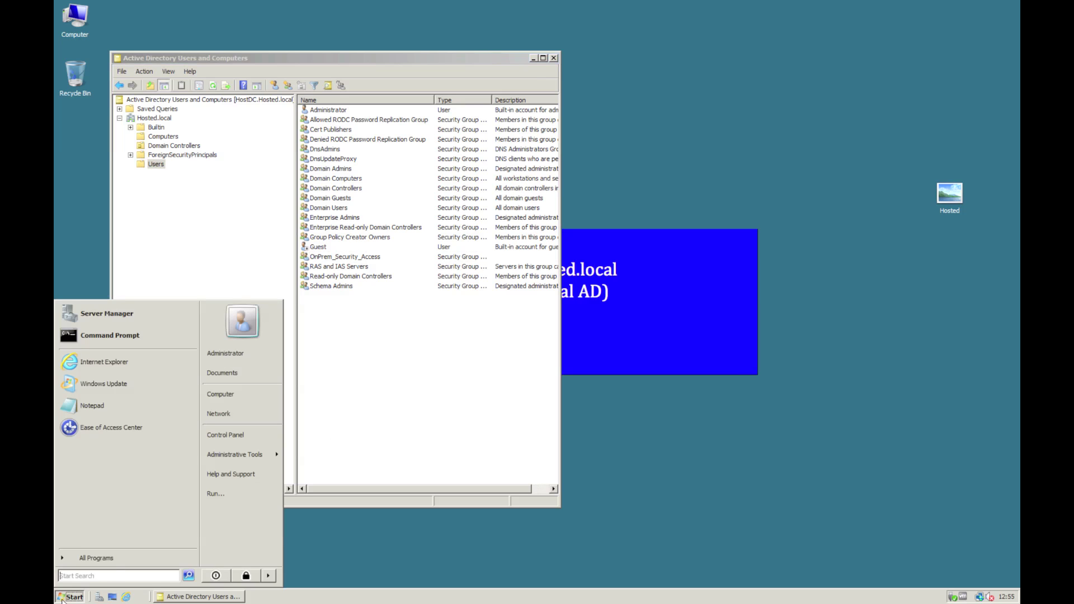
left_click(219, 494)
type("\\\\")
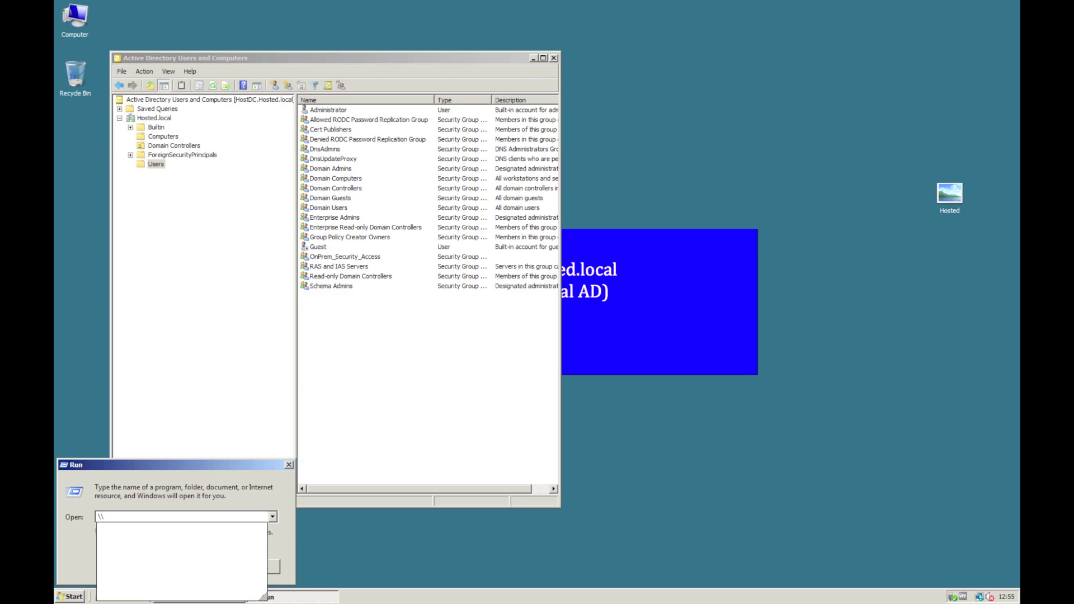
type("HostDC")
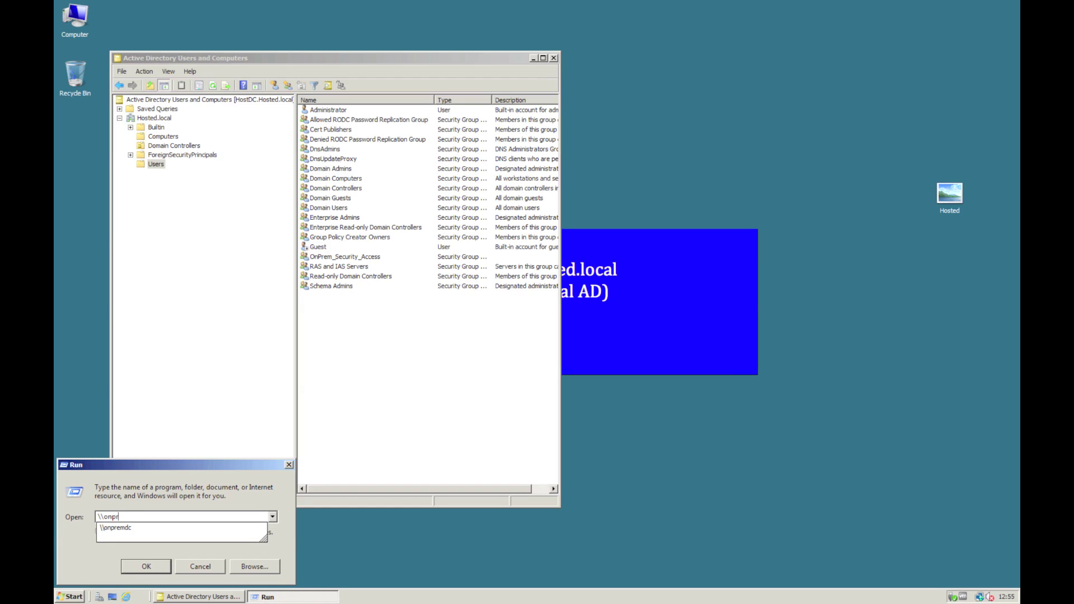
key("Return")
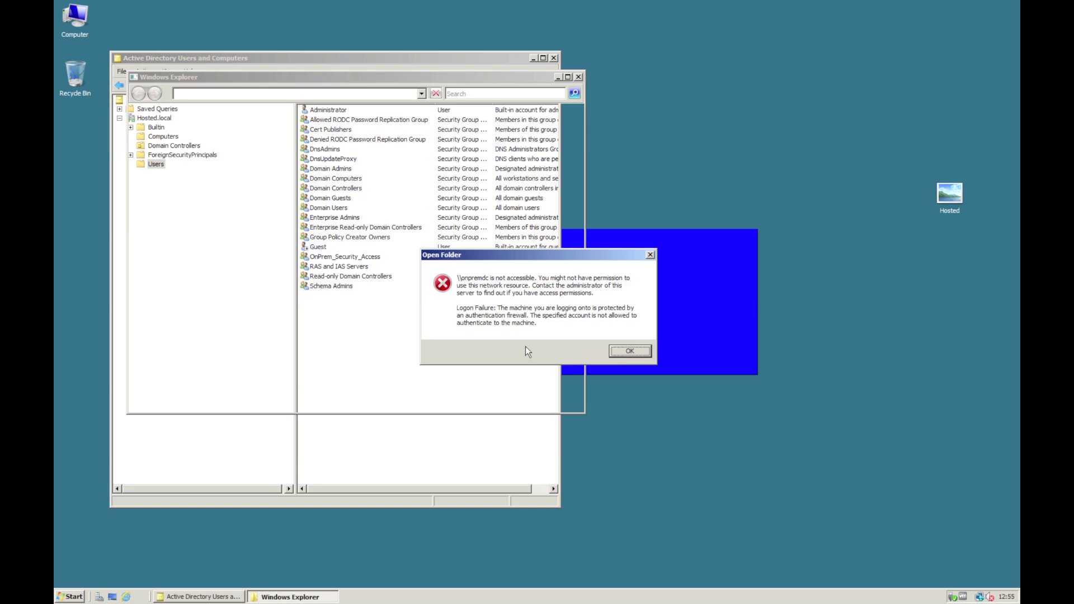
left_click(616, 350)
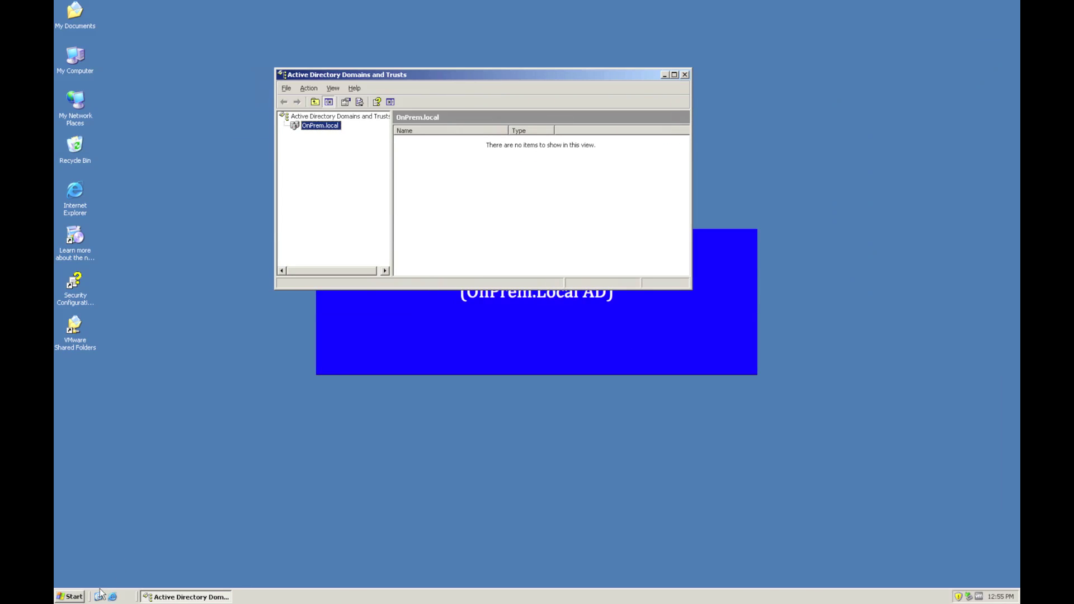
- Launch Active Directory Users and Computers with dsa.msc
left_click(78, 595)
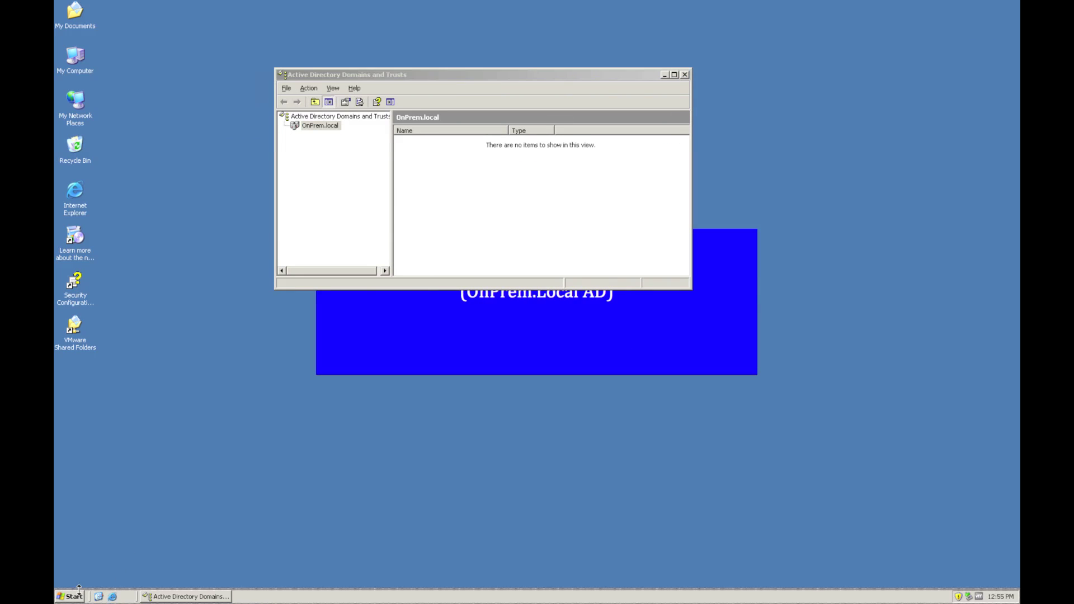
left_click(110, 563)
type("dsa.msc")
key("Return")
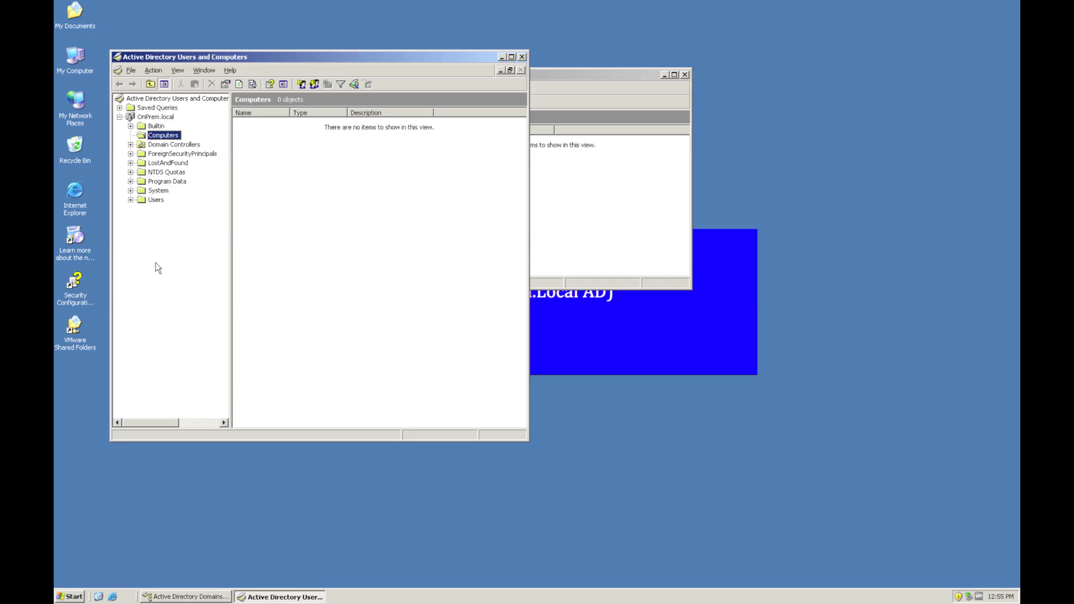
- Start a new group in the OnPrem.local Users container
left_click(156, 200)
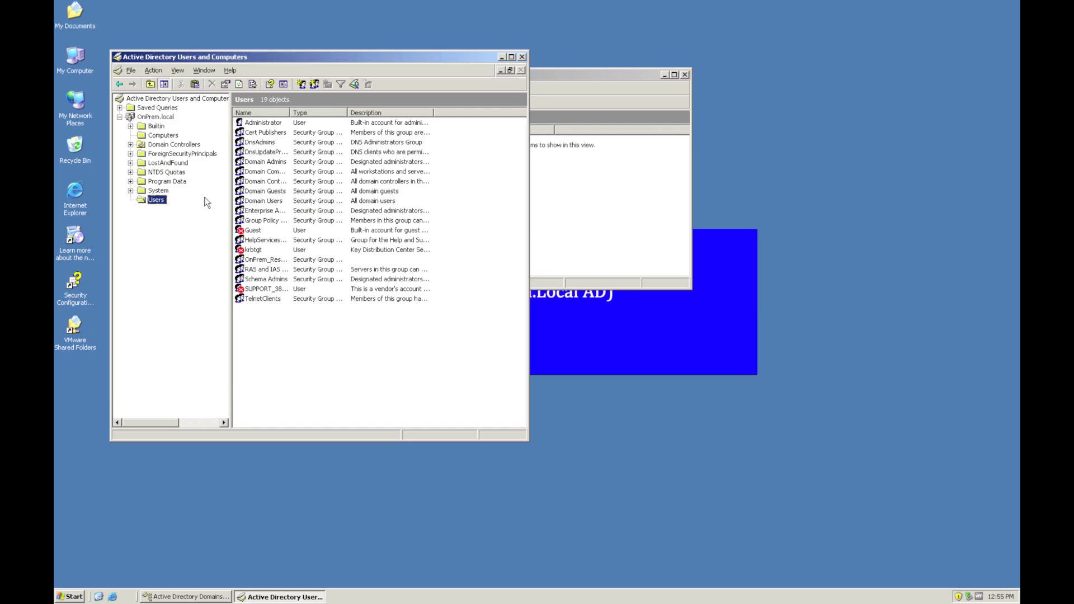
right_click(160, 201)
mouse_move(211, 233)
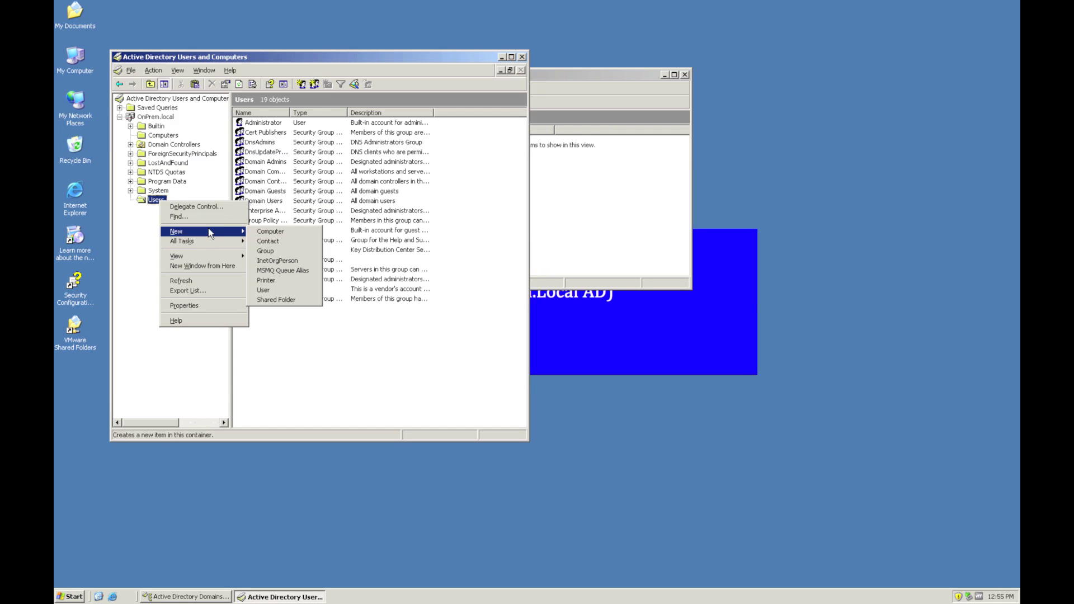
left_click(287, 250)
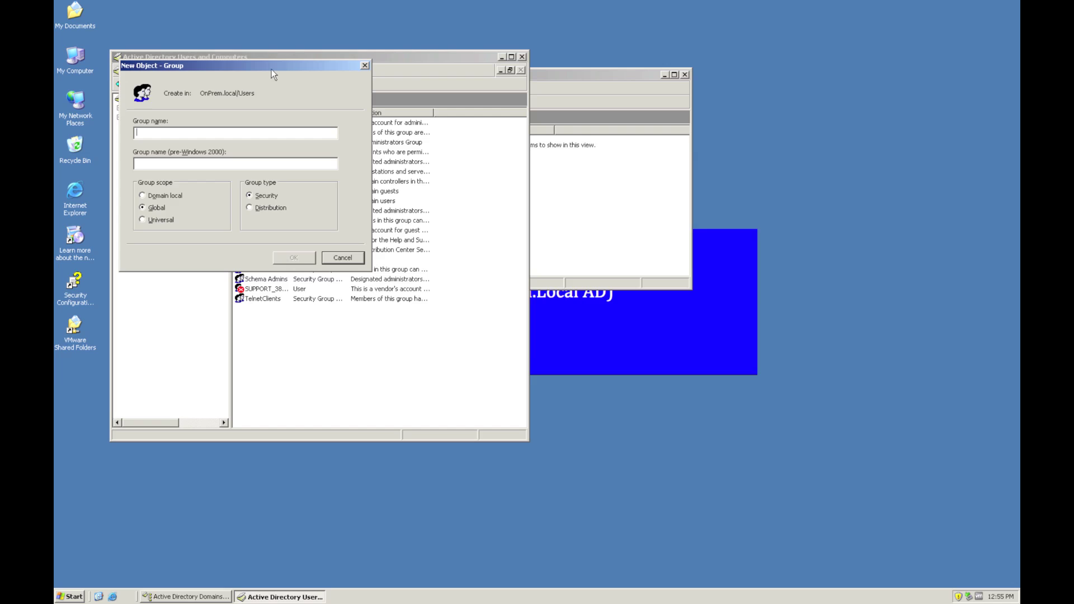
- Create the Domain local security group Host_App_Access in OnPrem.local Users
left_click_drag(271, 68, 671, 155)
left_click(574, 287)
left_click(579, 219)
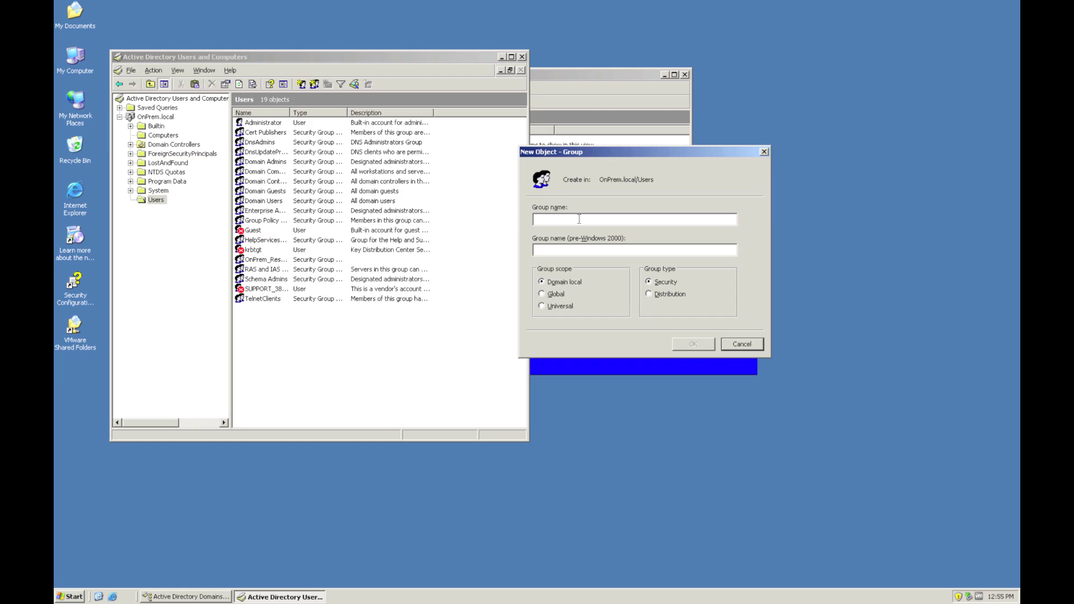
type("Host_App_Access")
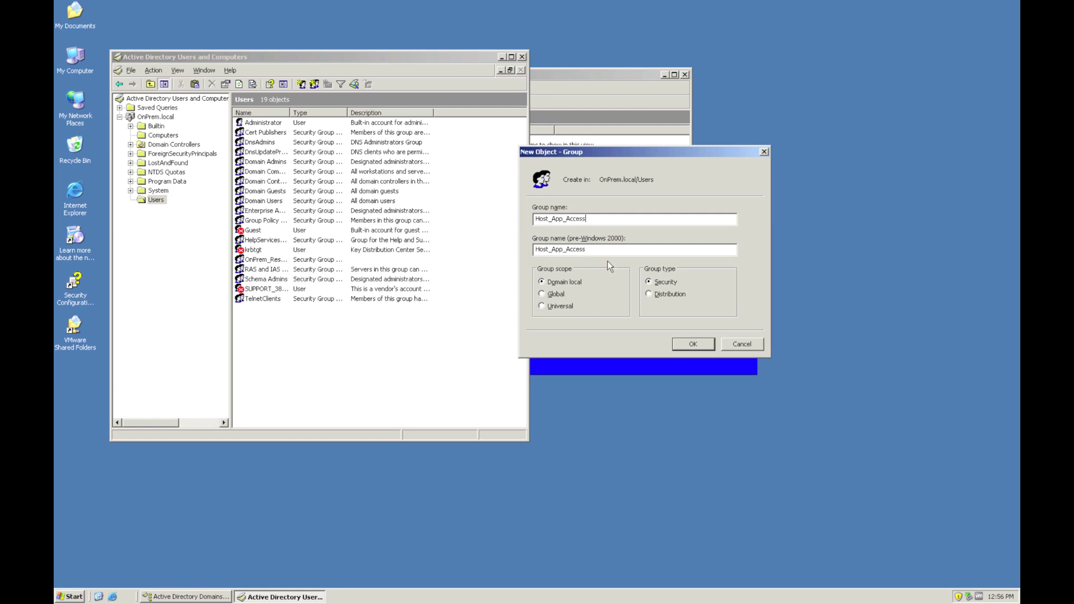
left_click(693, 344)
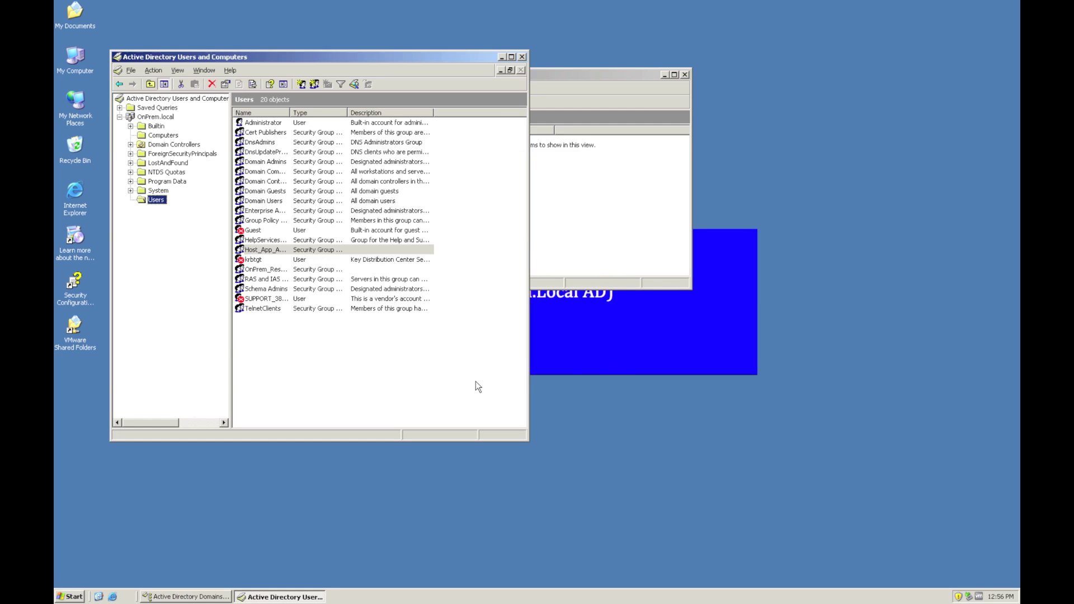
- Open Host_App_Access properties and begin adding a member on the Members tab
double_click(278, 250)
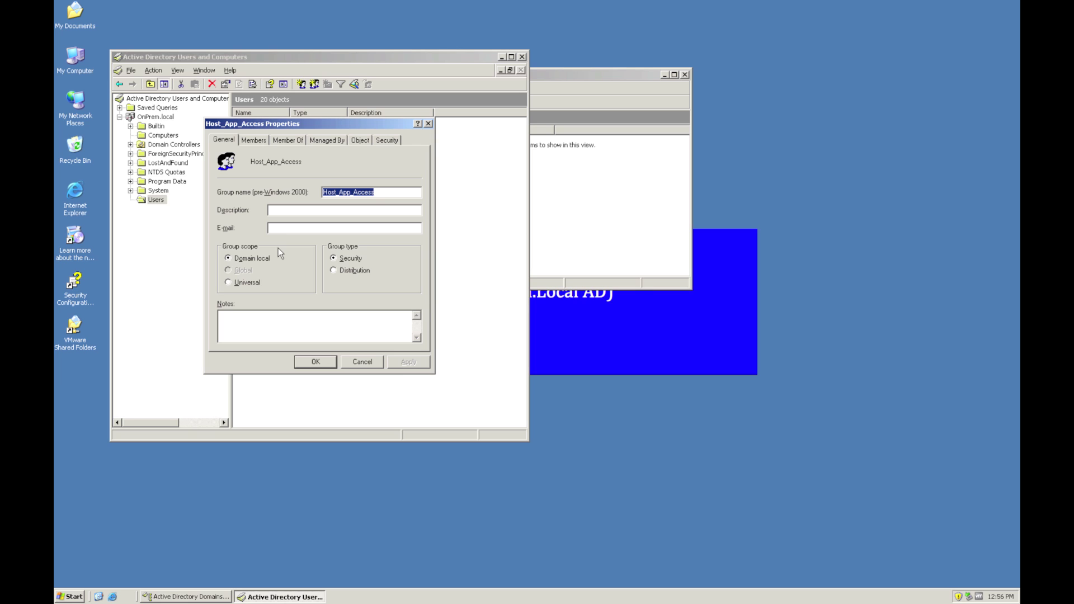
left_click(257, 141)
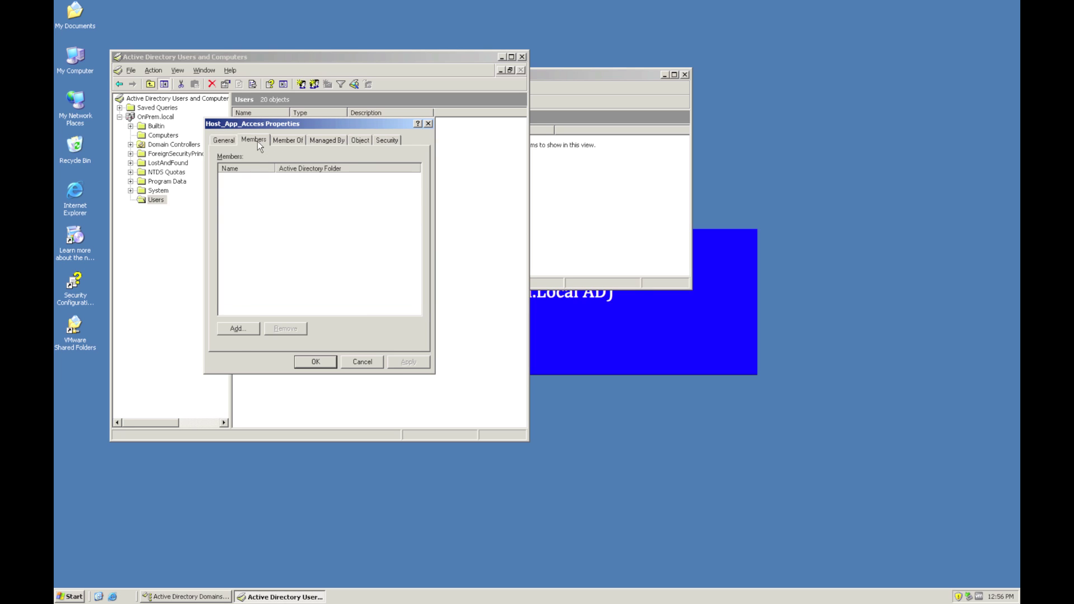
left_click(240, 332)
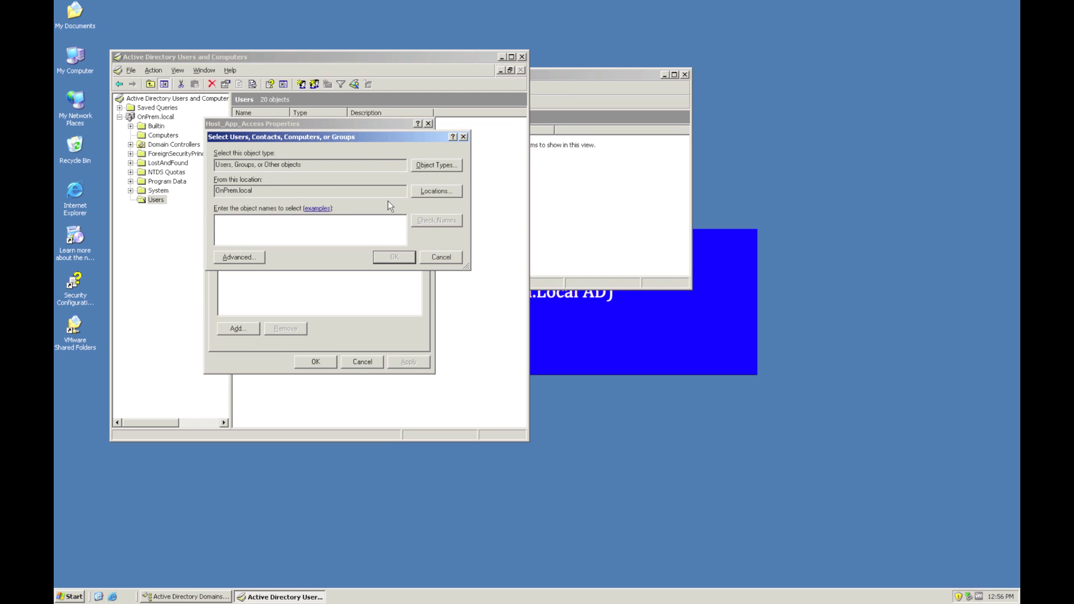
- Add Hosted.local's Domain Users as a member, searching the Hosted.local location
left_click_drag(267, 190, 219, 191)
left_click(439, 191)
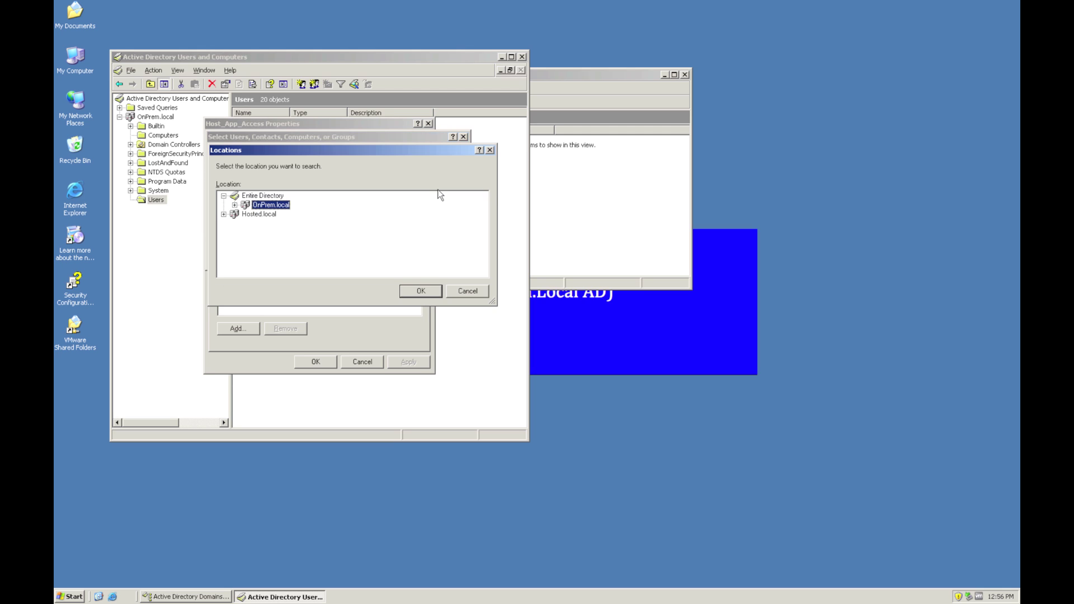
left_click(255, 214)
left_click(427, 295)
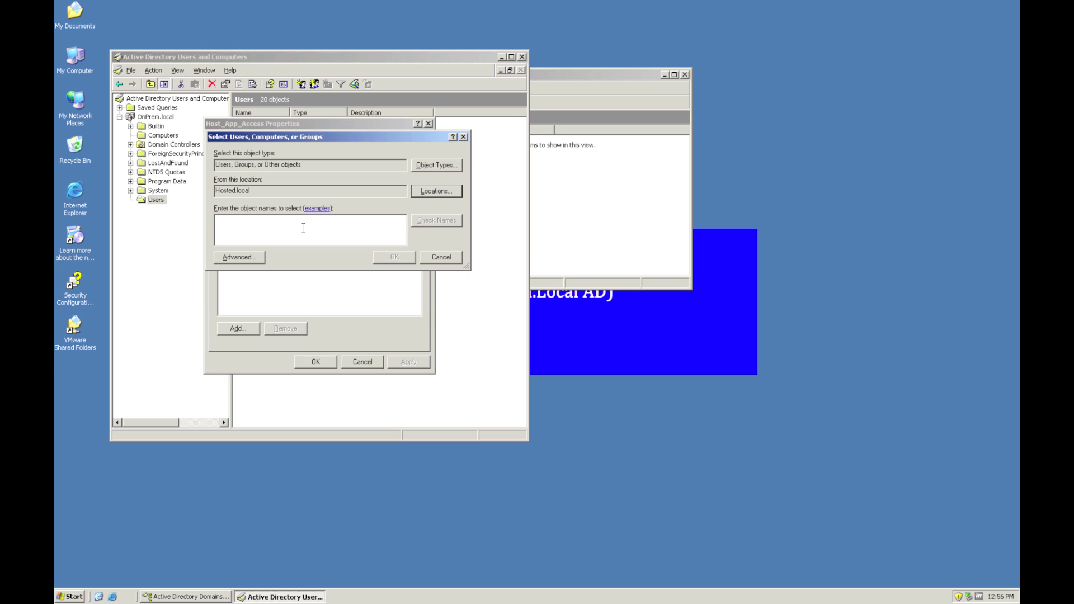
type("domain users")
left_click(447, 222)
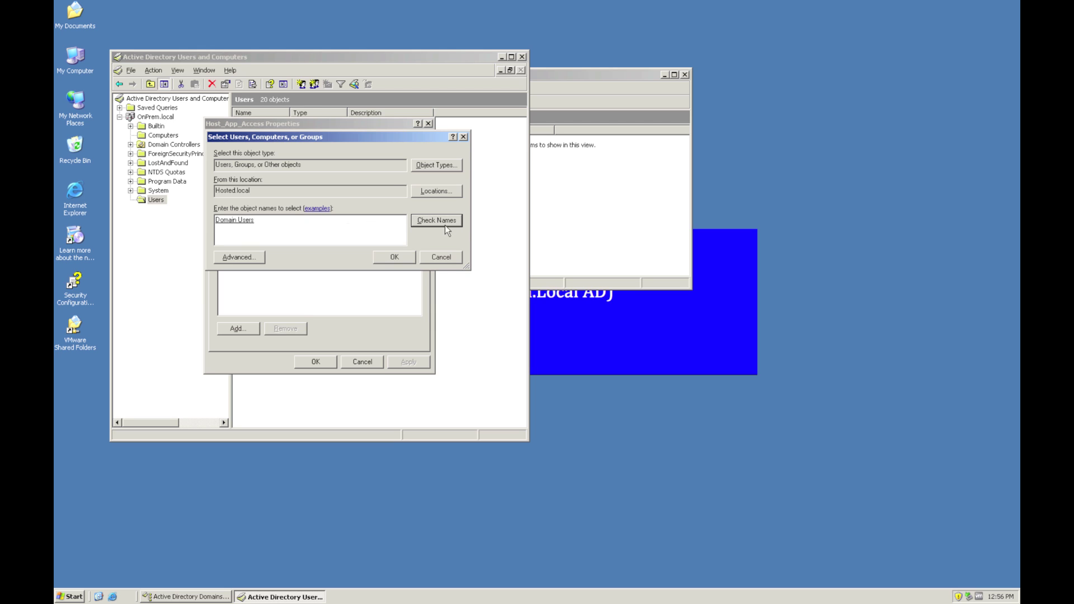
left_click(397, 259)
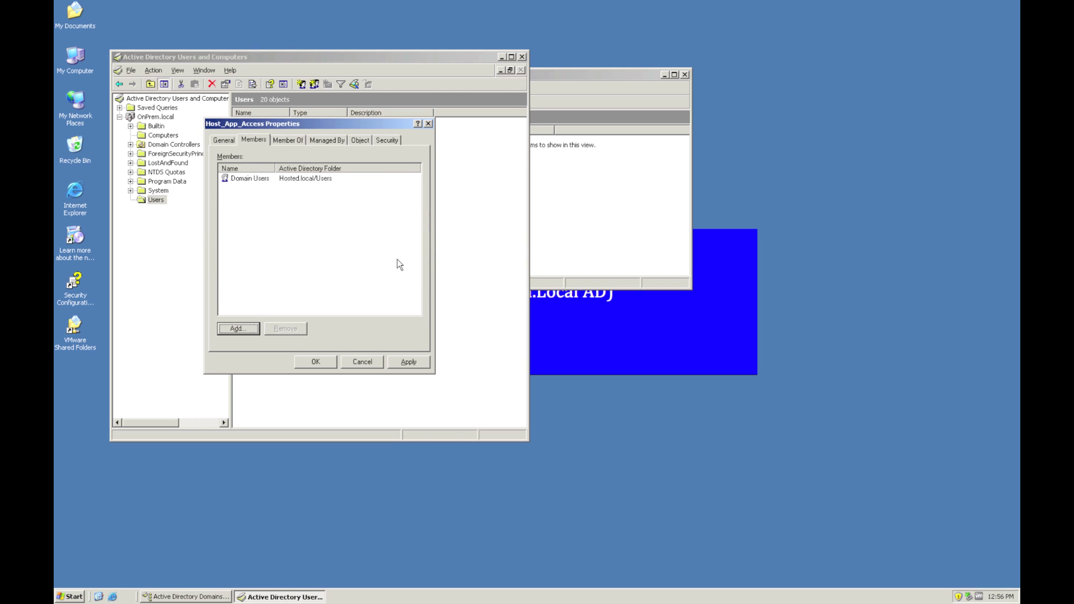
- Save the membership, then open ONPREMDC's Security settings under Domain Controllers
left_click(326, 364)
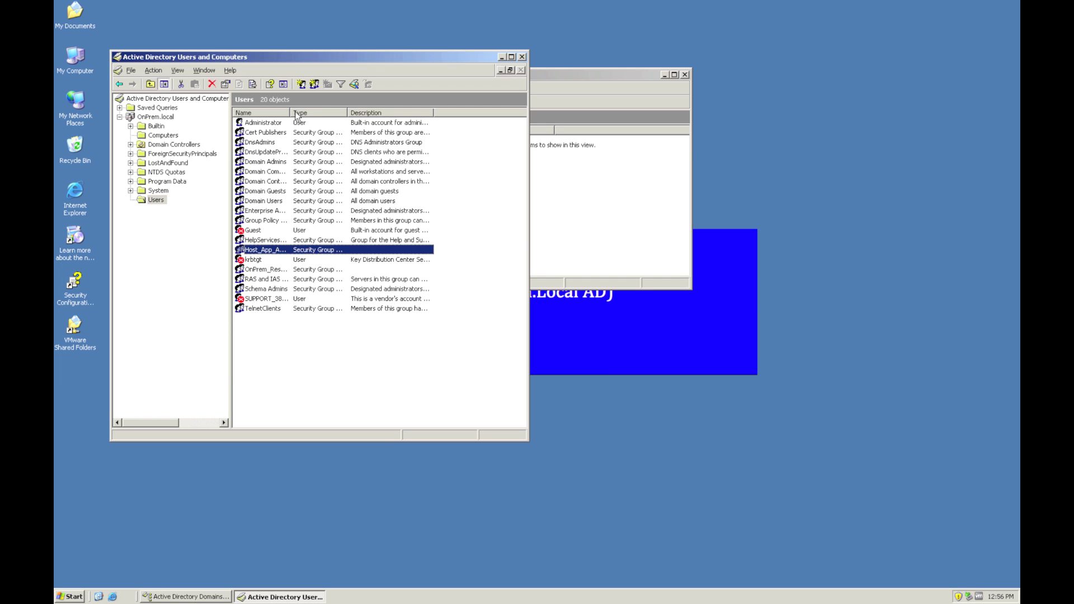
left_click_drag(290, 112, 378, 111)
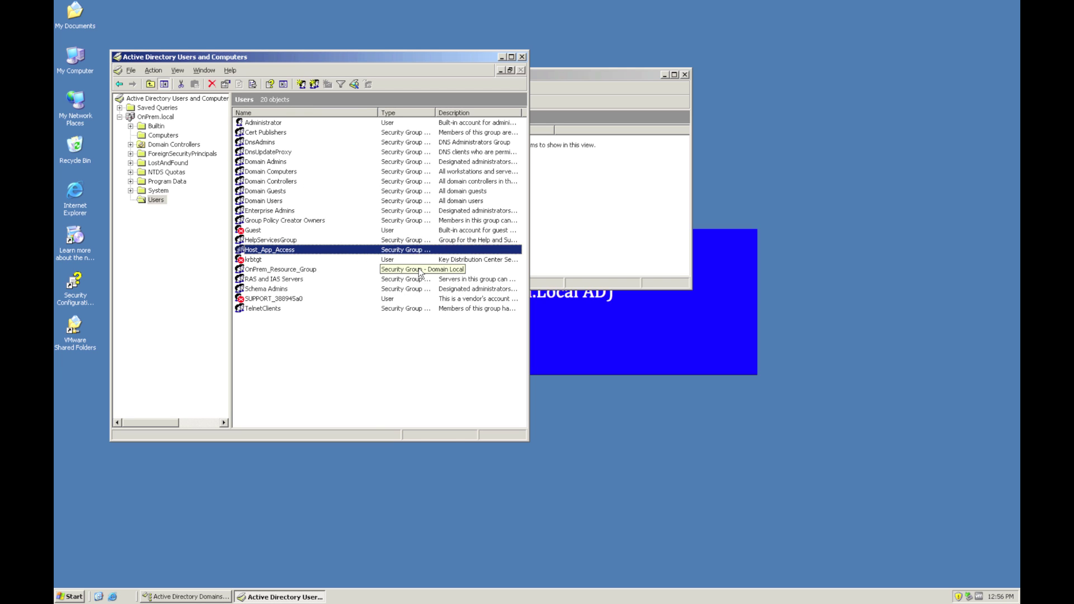
left_click(194, 145)
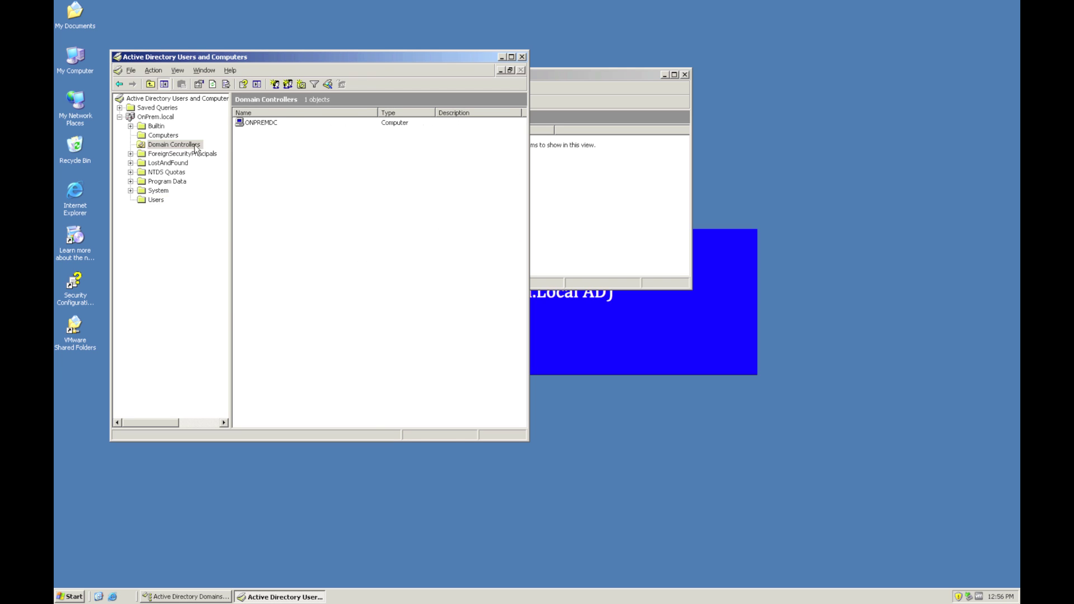
left_click(269, 124)
right_click(268, 124)
left_click(295, 214)
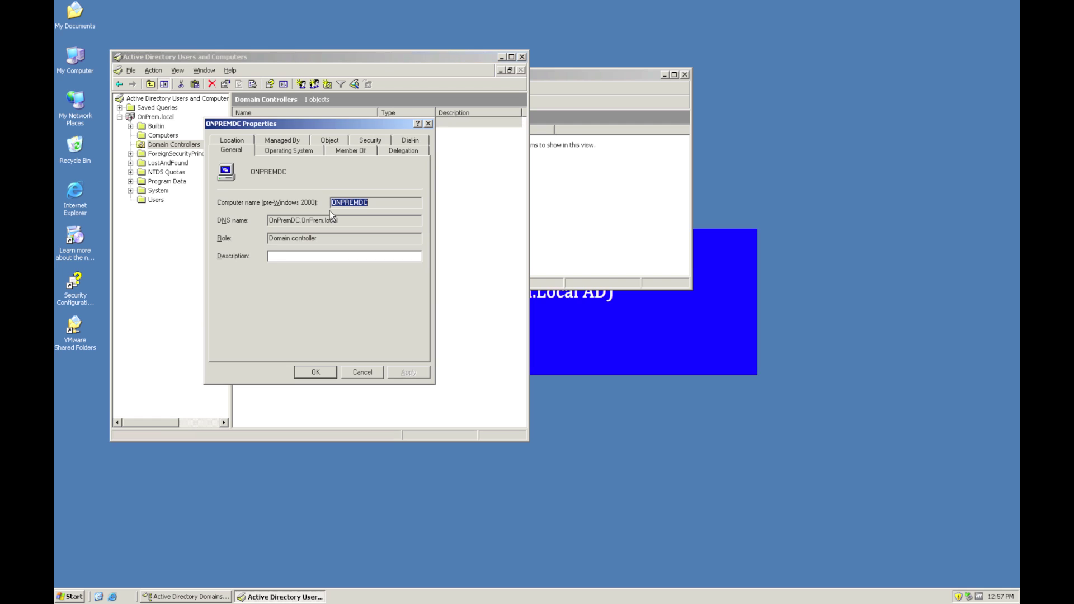
left_click(368, 140)
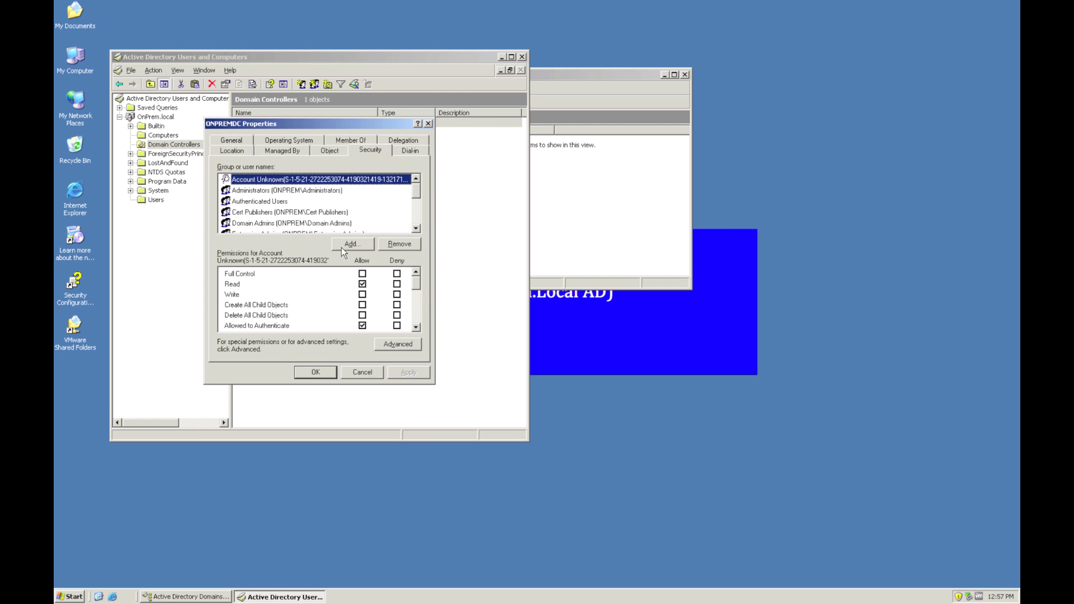
- Add Host_App_Access to ONPREMDC's permissions with Allowed to Authenticate allowed, and apply
left_click(343, 247)
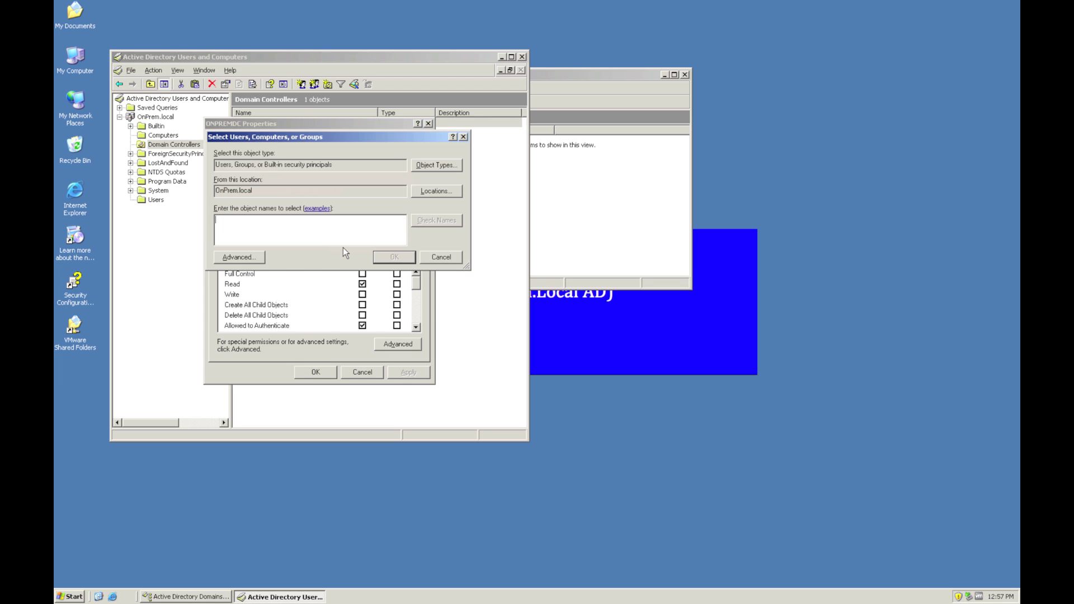
type("Host_App_Access")
key("alt+c")
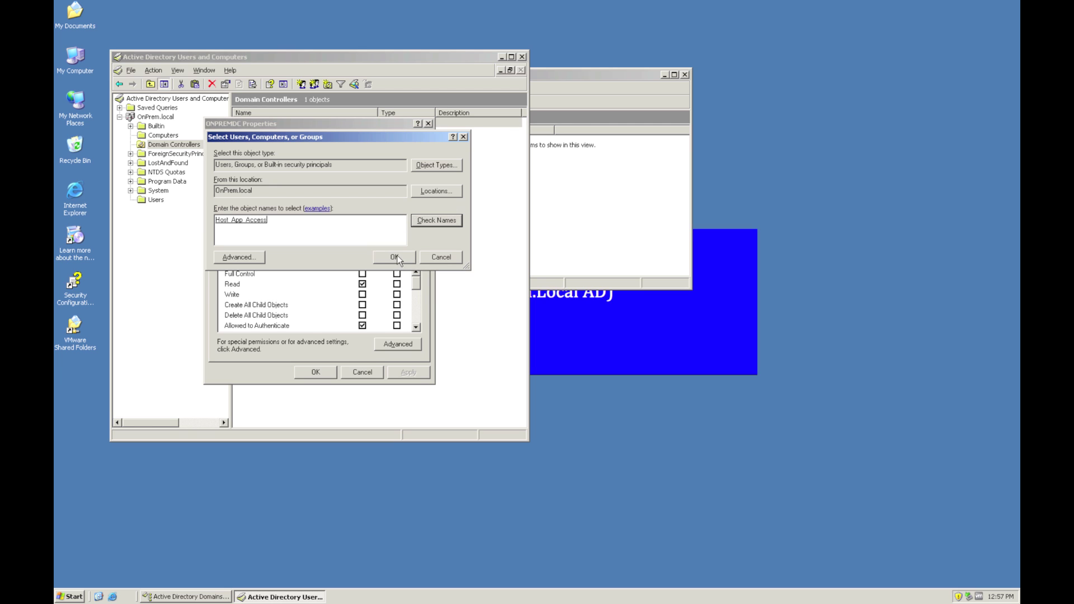
left_click(400, 257)
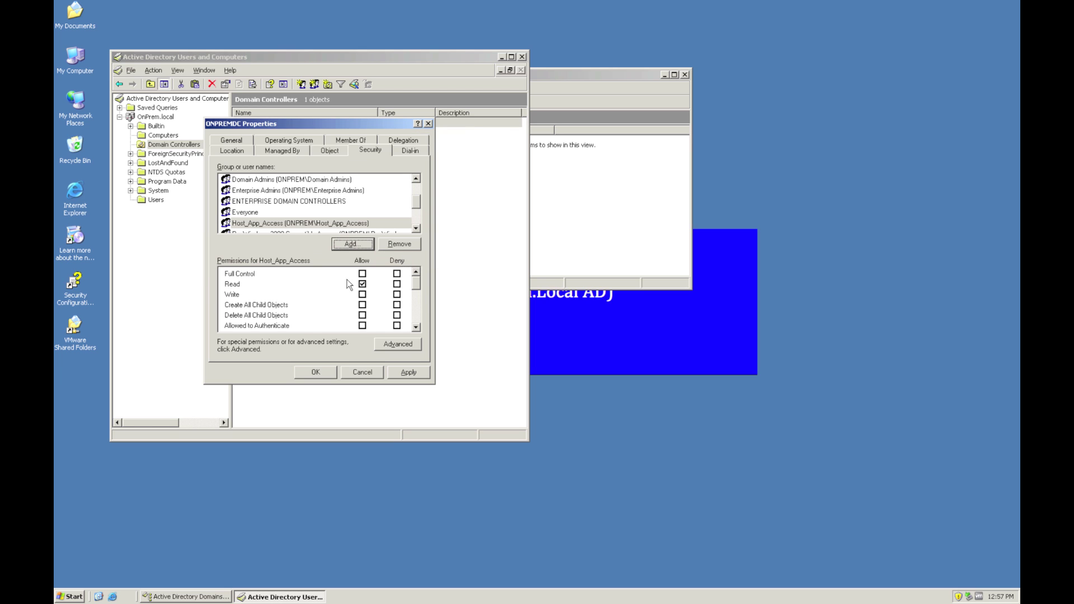
left_click(362, 326)
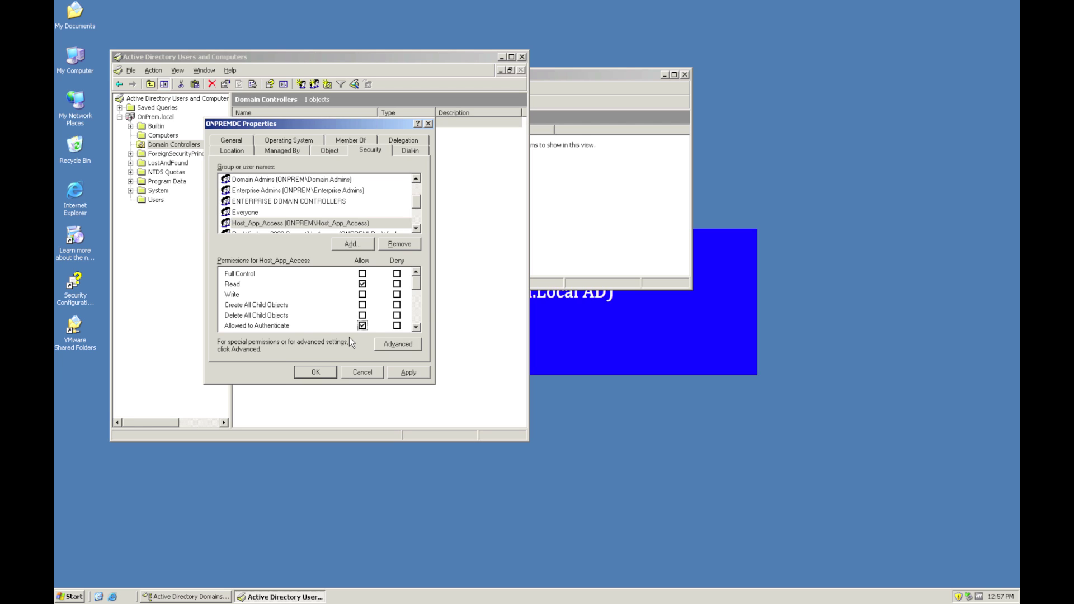
left_click(417, 374)
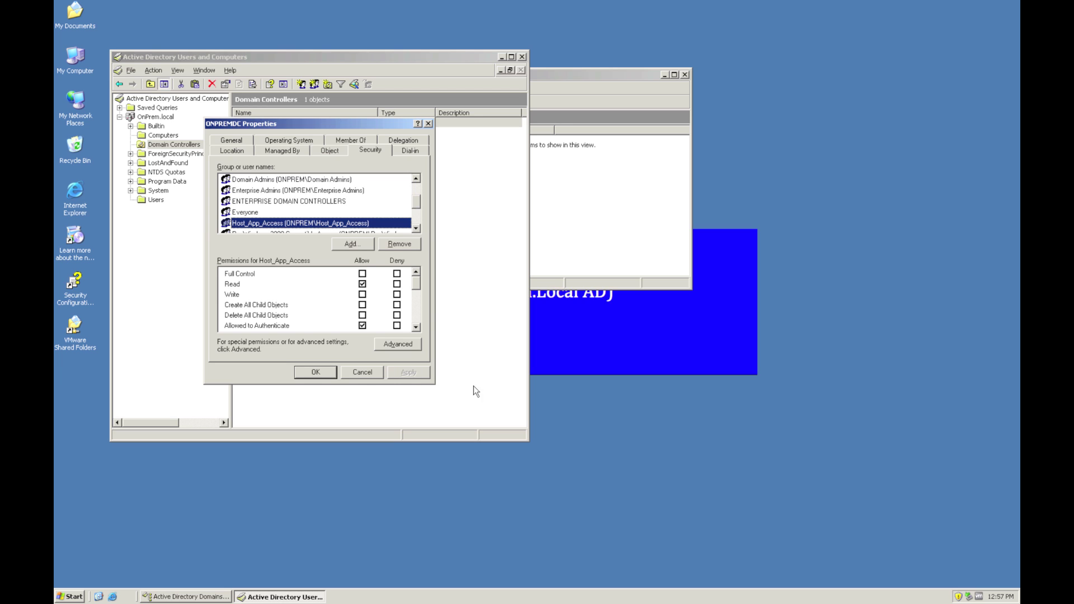
left_click(323, 377)
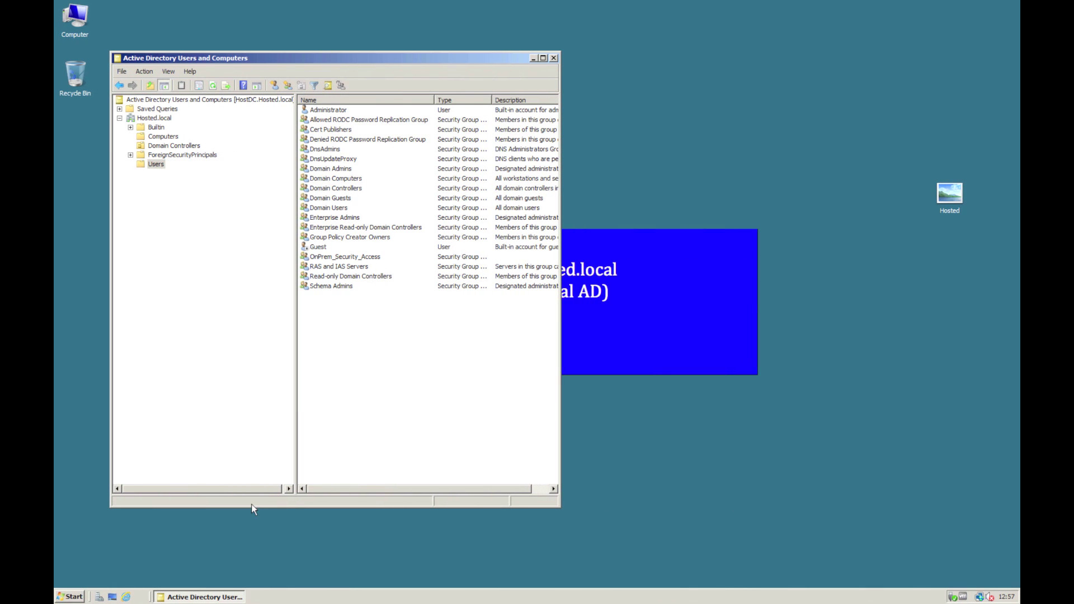
left_click(77, 596)
left_click(228, 502)
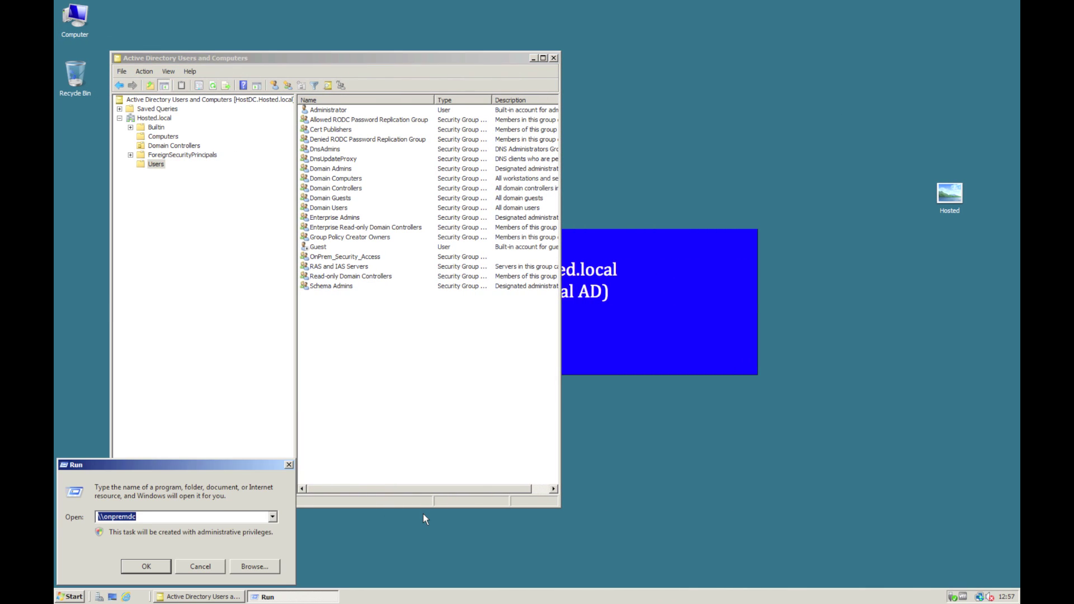
key("Return")
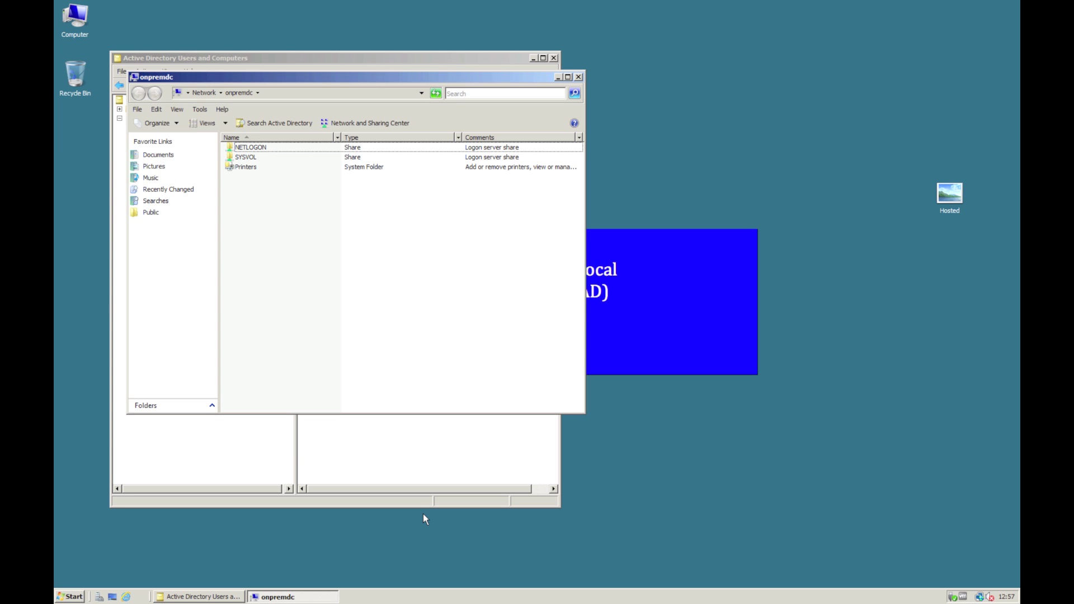
left_click(578, 77)
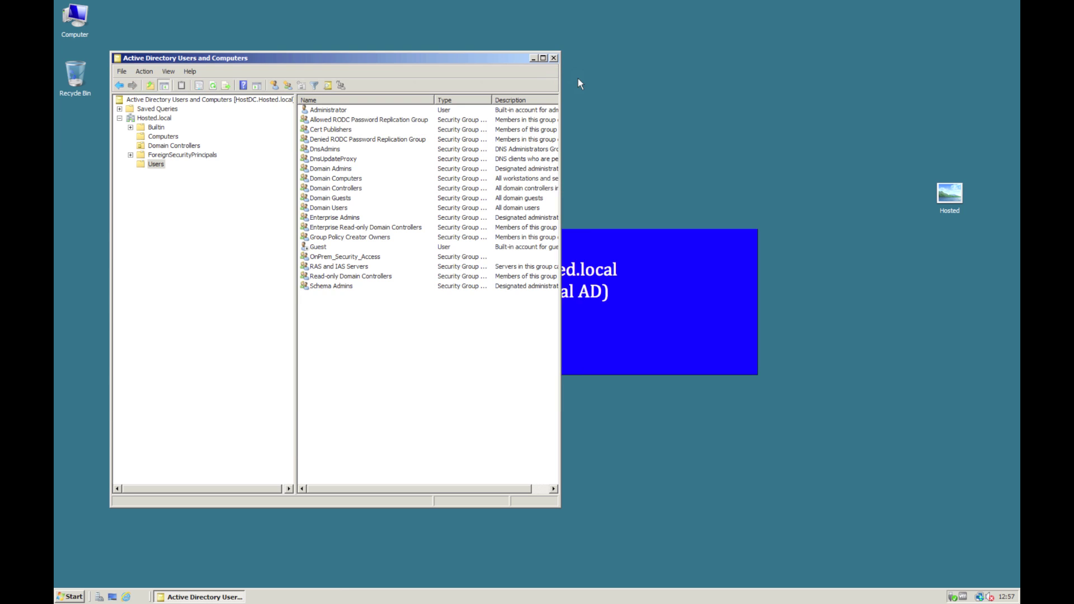
key("ctrl+Left")
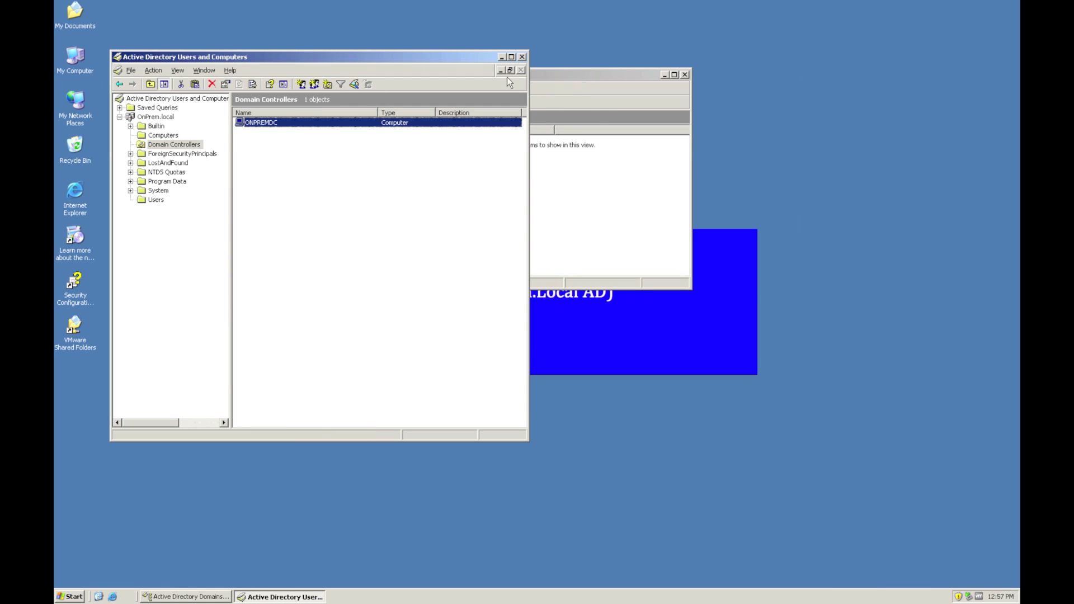
- Clear the desktop and open the Sharing properties of C:\TestFolder
left_click(501, 57)
left_click(663, 75)
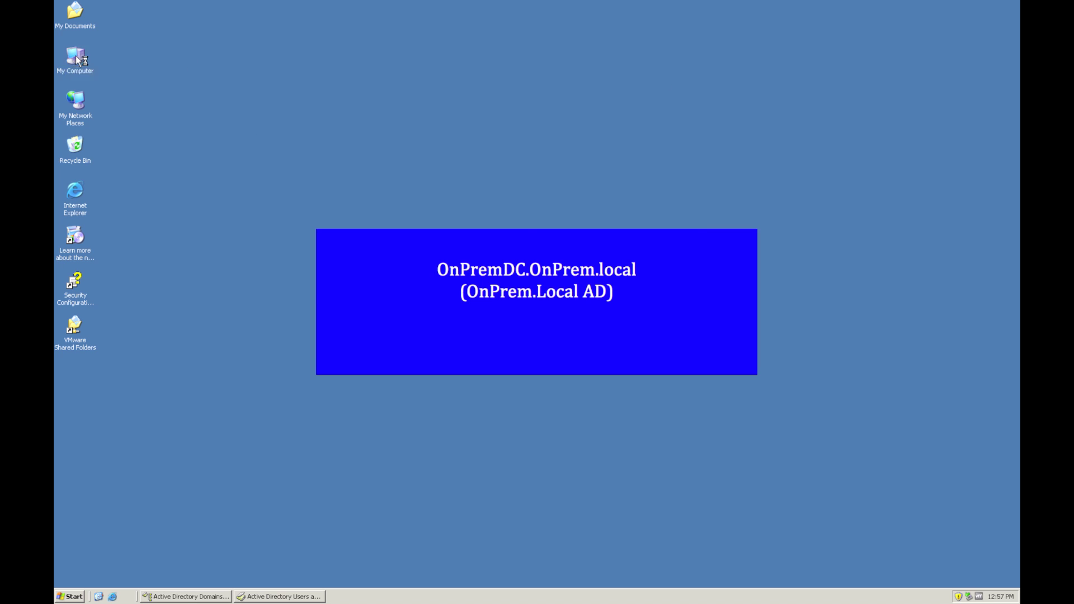
double_click(93, 61)
double_click(93, 103)
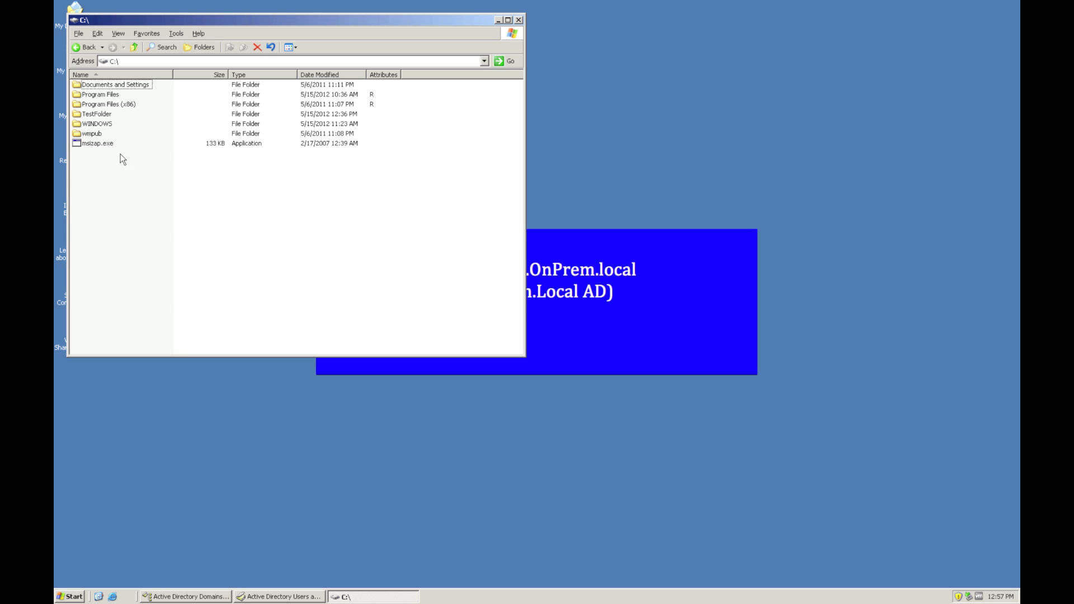
left_click(101, 114)
right_click(101, 114)
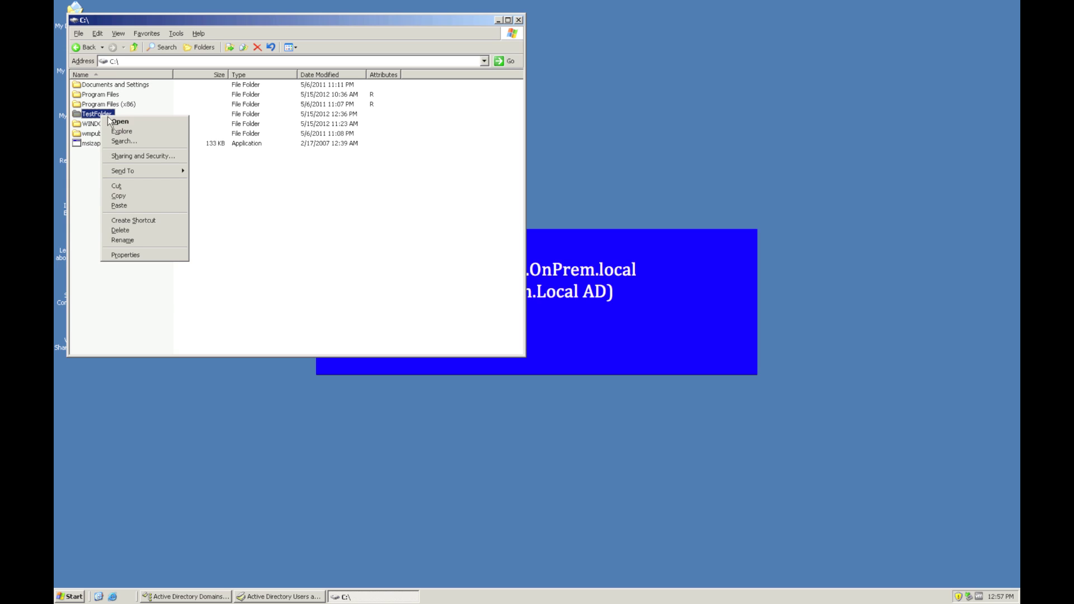
left_click(156, 256)
left_click(155, 140)
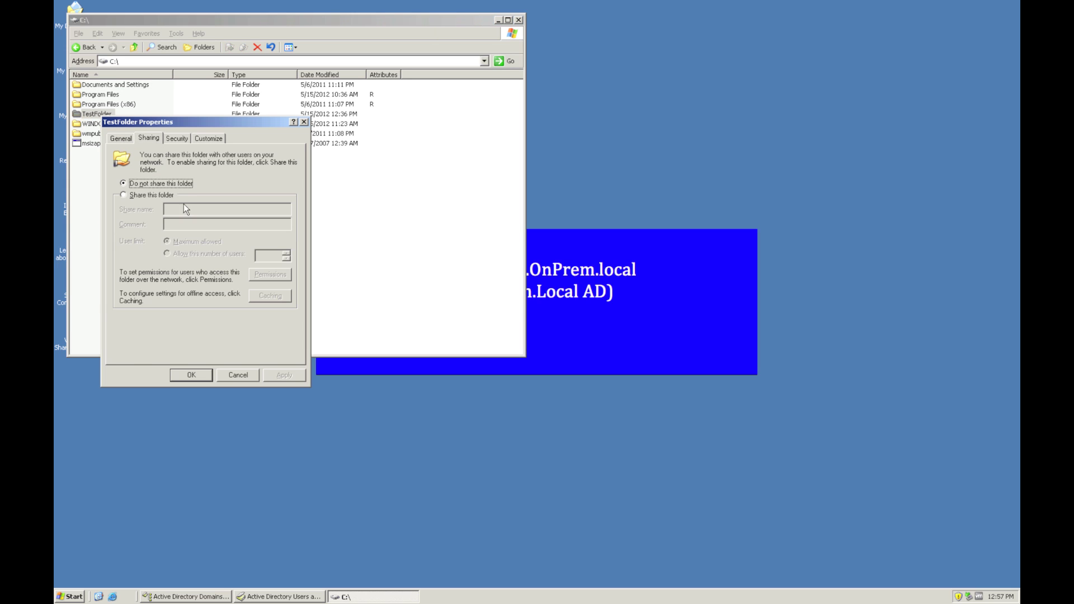
- Share TestFolder, replacing Everyone with Domain Users (Read) in the share permissions
left_click(160, 195)
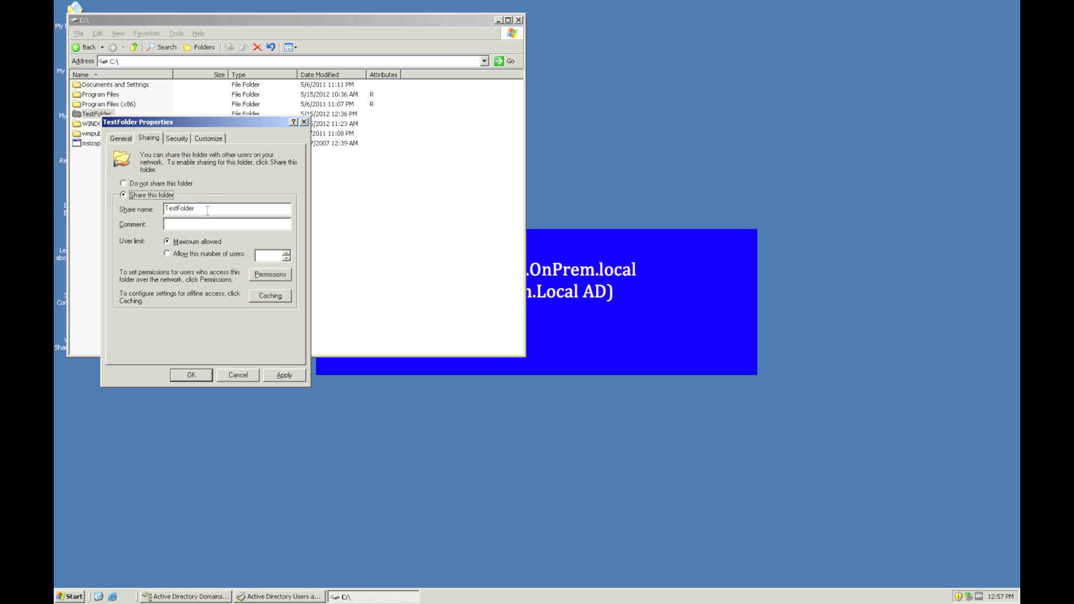
left_click(269, 275)
left_click(275, 270)
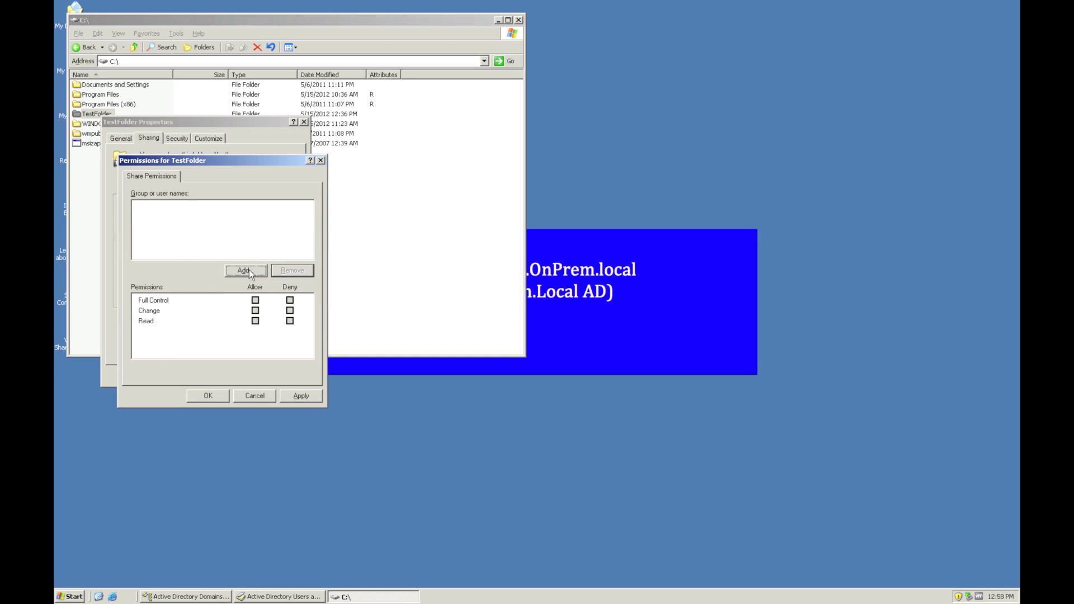
left_click(244, 270)
type("Domain Use")
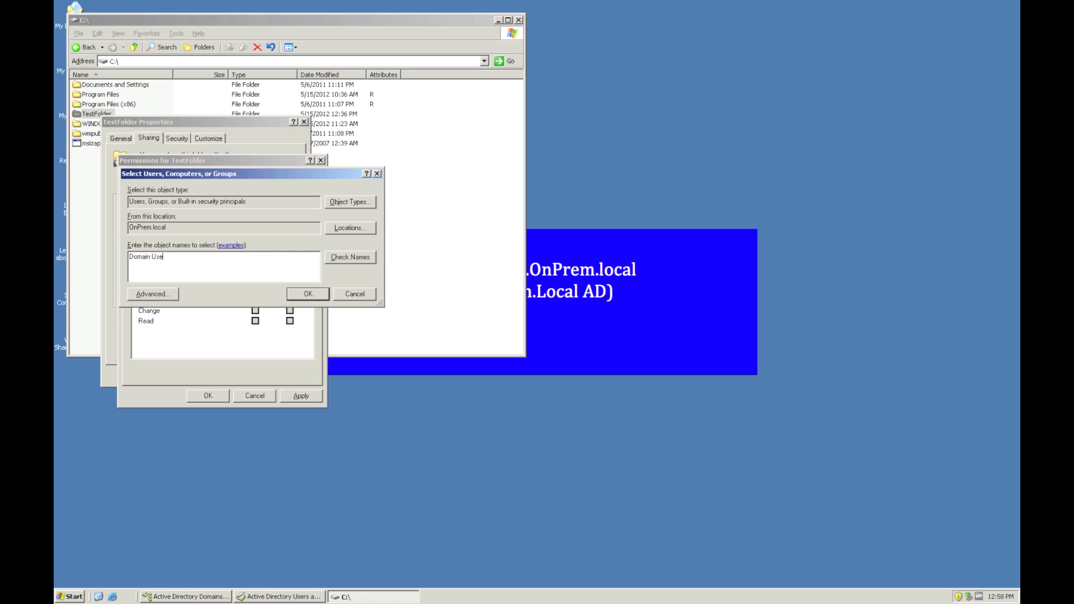
type("rs")
key("Return")
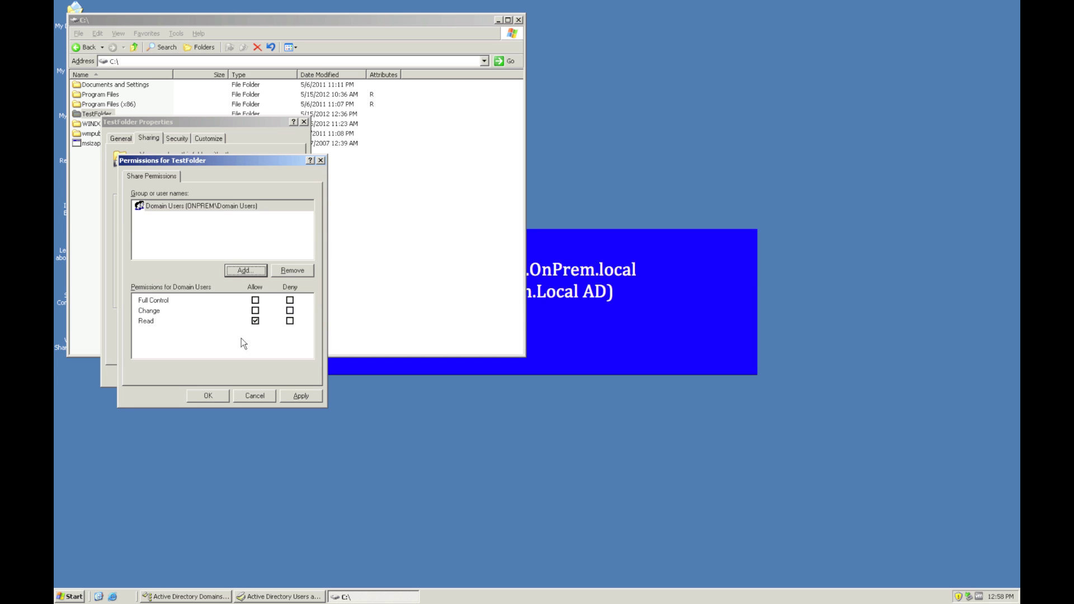
left_click(299, 399)
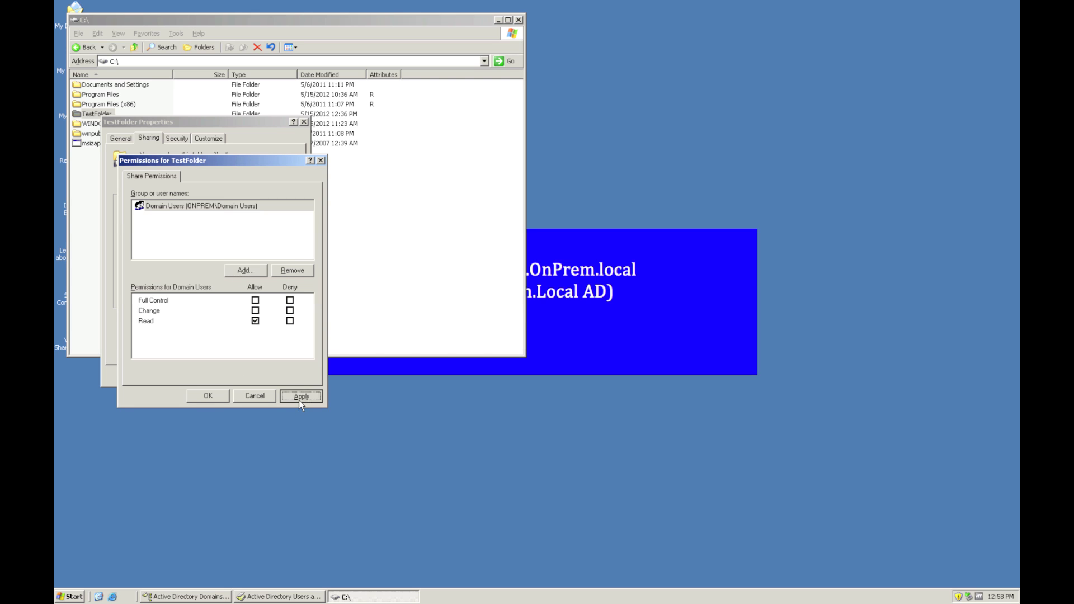
left_click(208, 396)
left_click(195, 378)
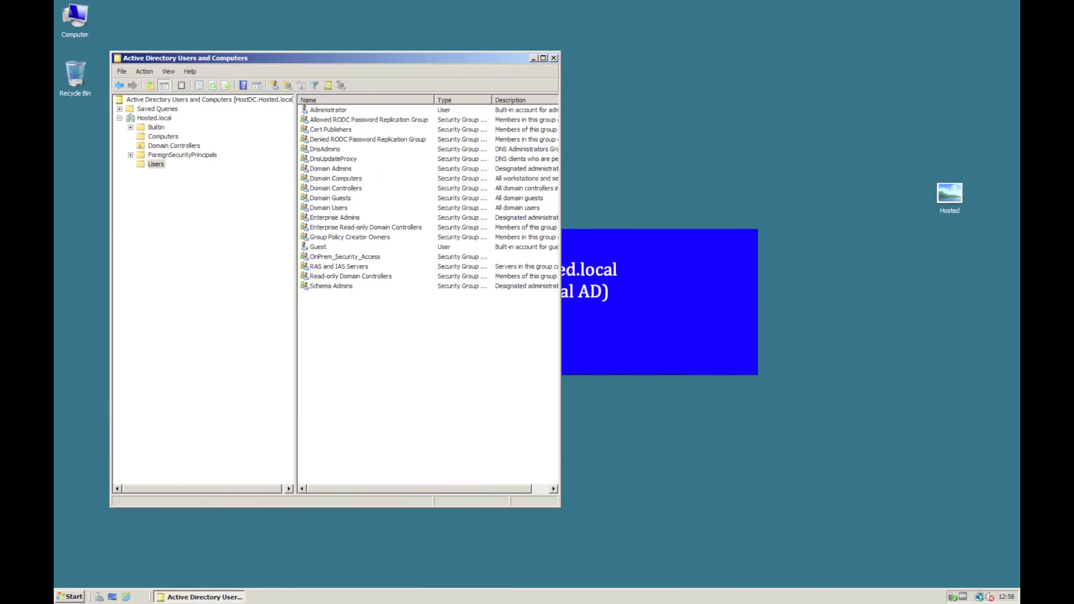
- Browse to \\onpremdc, try opening TestFolder, and dismiss the resulting network error
key("super")
left_click(256, 501)
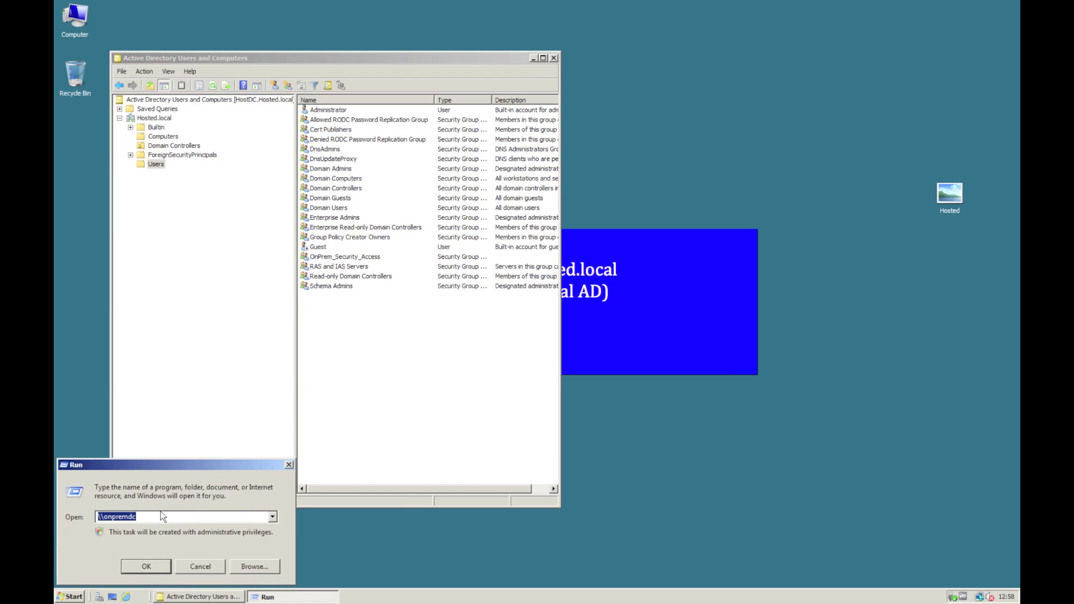
left_click(144, 565)
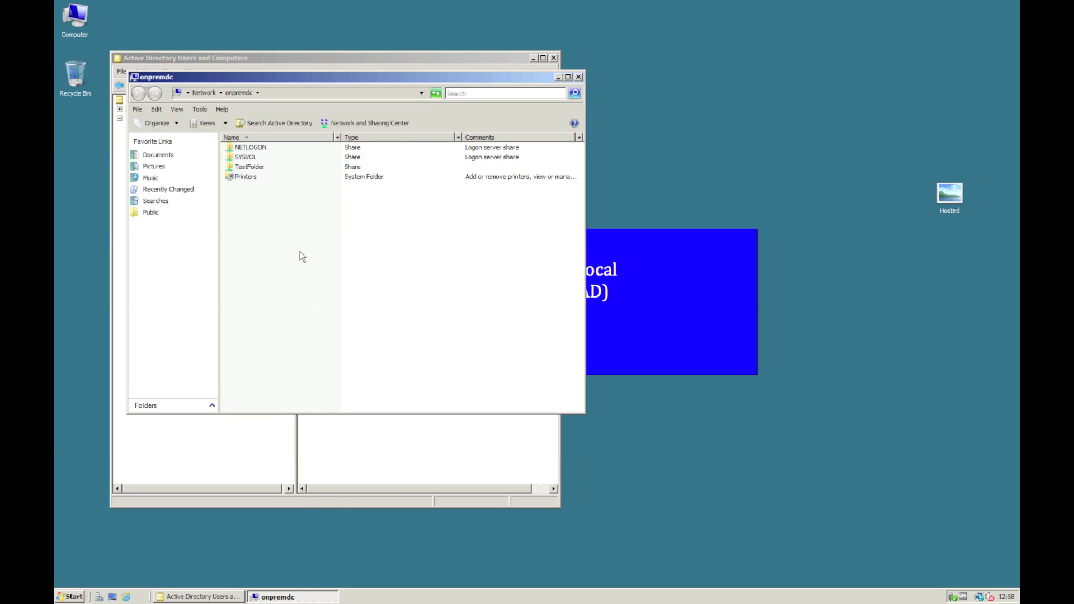
double_click(259, 167)
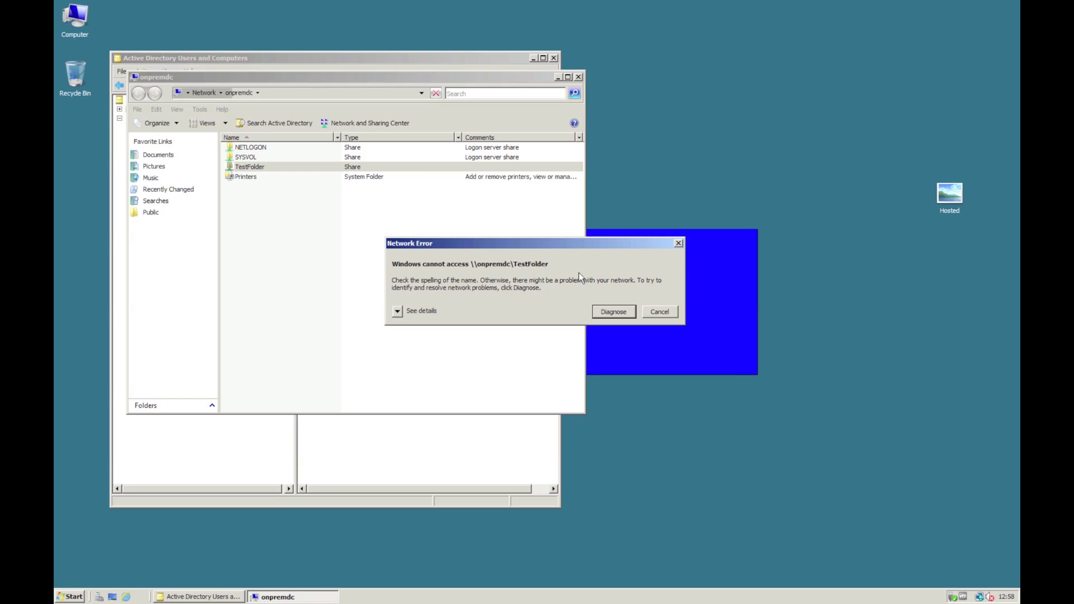
left_click(660, 311)
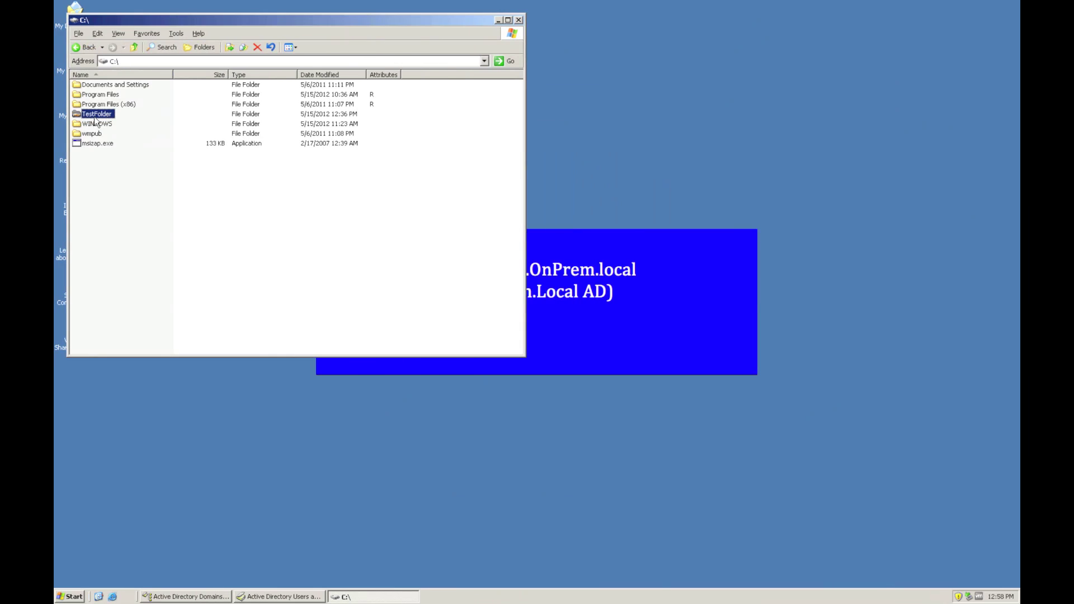
- Add Host_App_Access to TestFolder's share permissions with Change and Read allowed
right_click(94, 115)
left_click(142, 255)
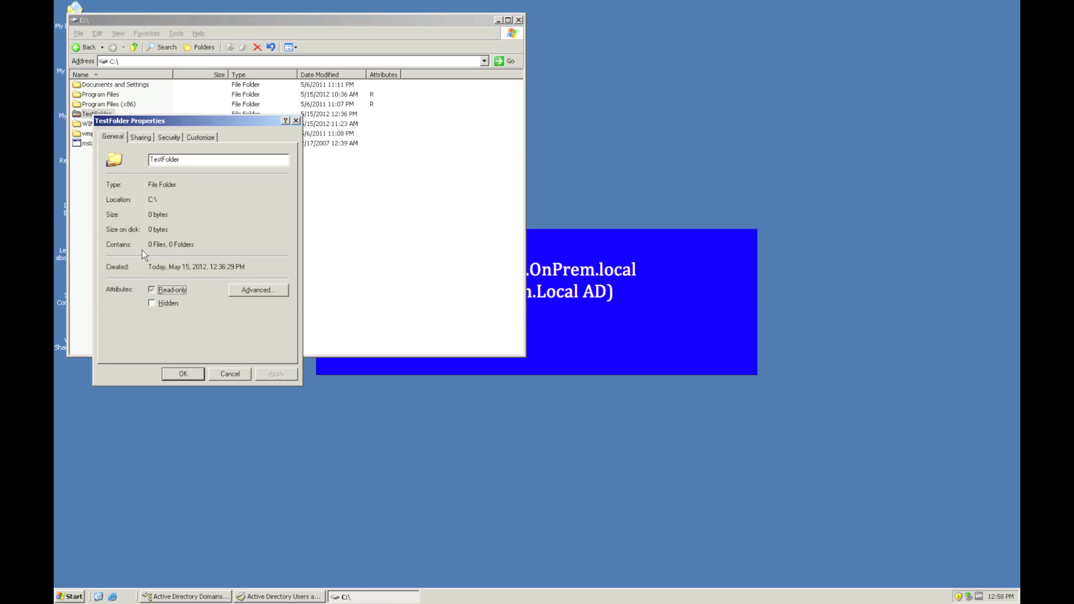
left_click(141, 138)
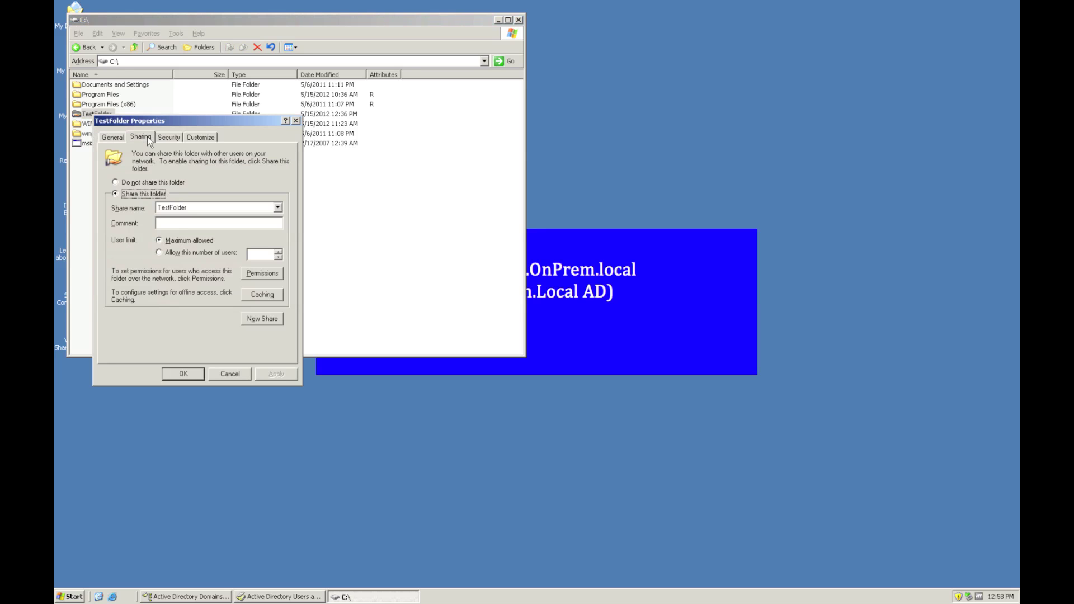
left_click(261, 274)
left_click(237, 269)
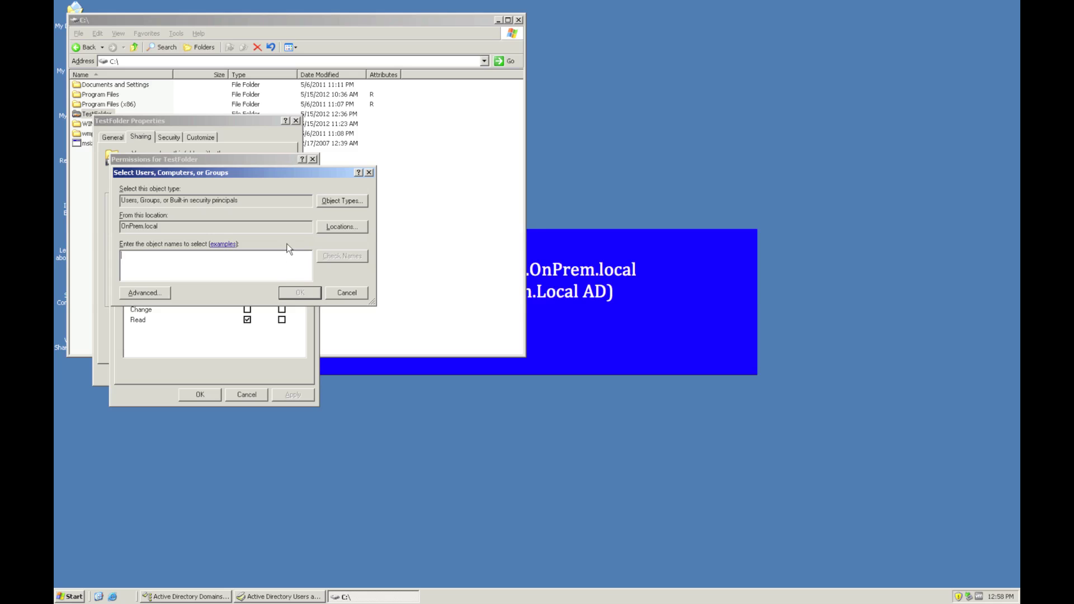
type("Host_App_Access")
key("ctrl+k")
left_click(299, 294)
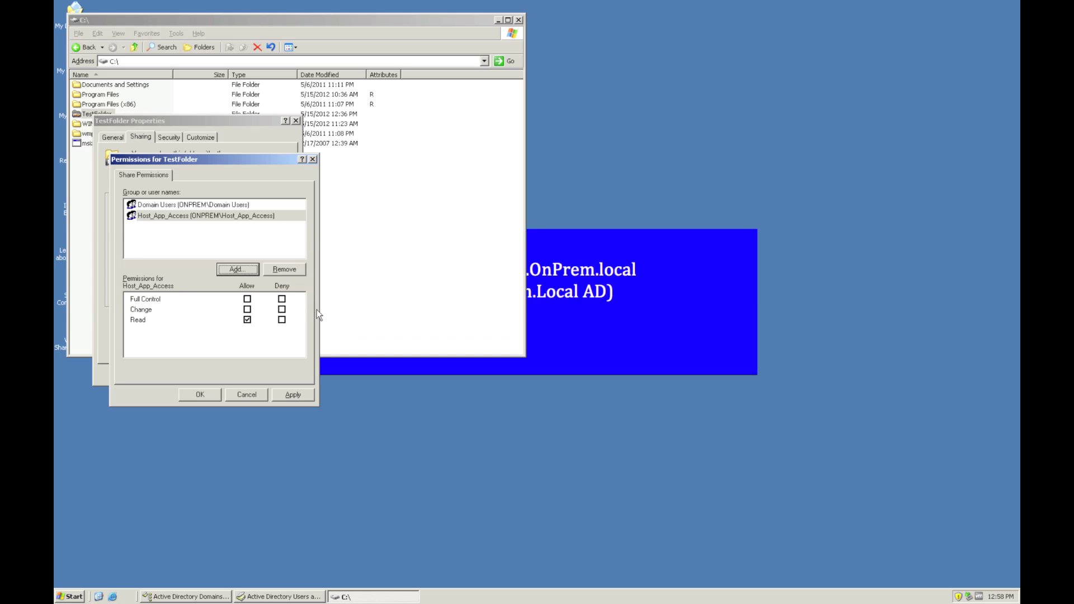
left_click(248, 310)
left_click(286, 399)
left_click(206, 396)
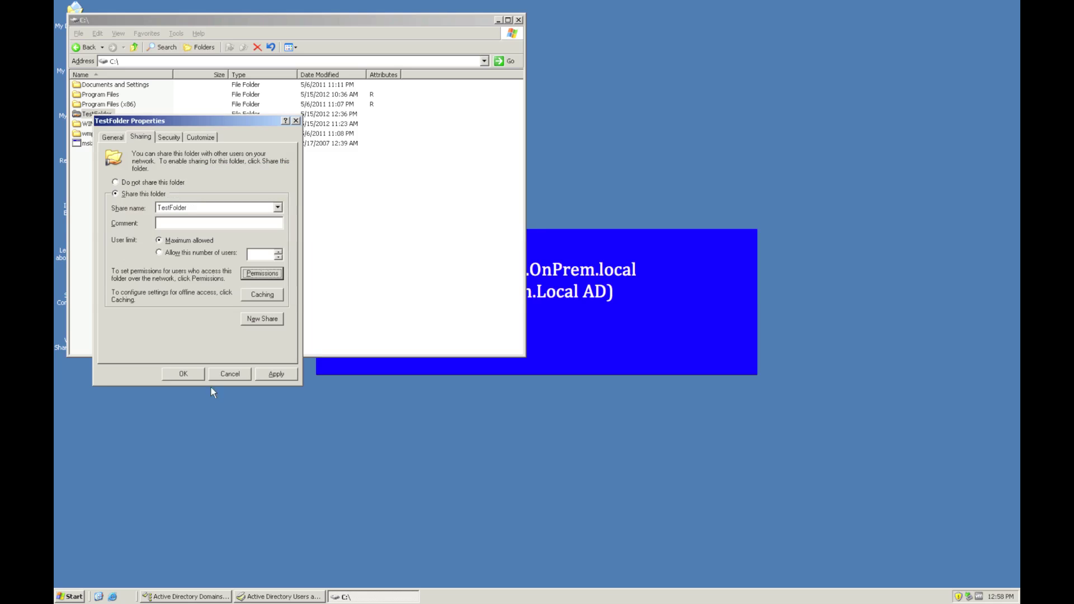
- Close the properties, open the TestFolder share, and create a text file named TestDocument
left_click(197, 374)
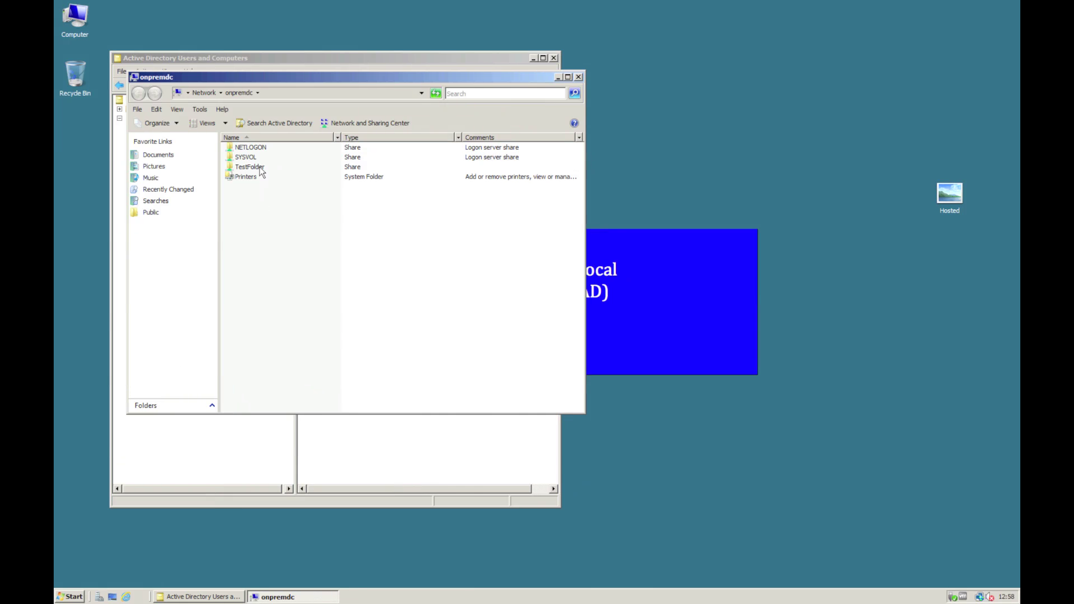
double_click(249, 167)
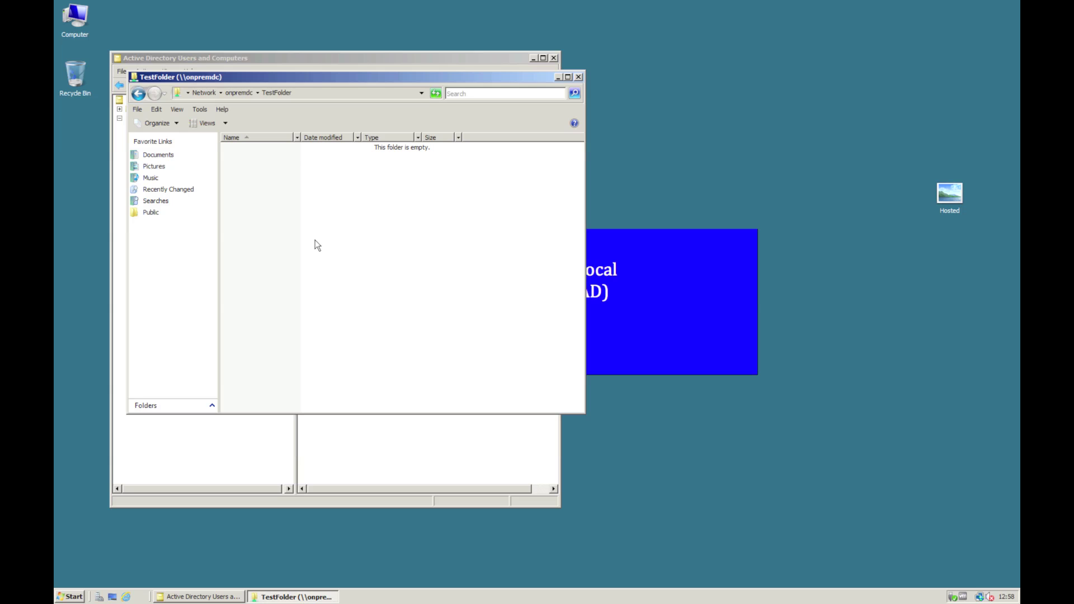
right_click(305, 193)
mouse_move(352, 302)
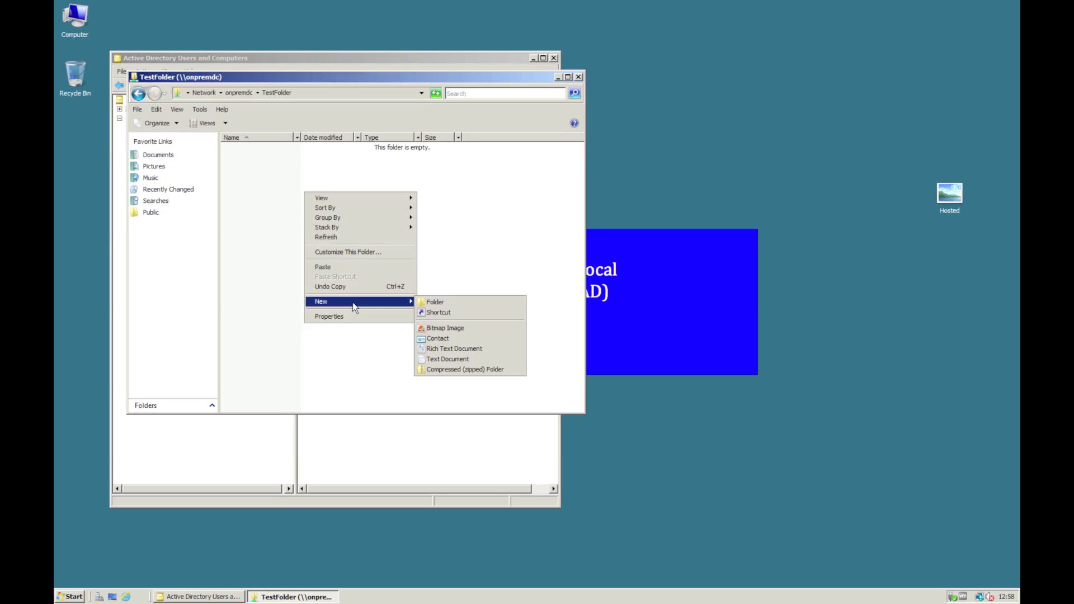
left_click(486, 358)
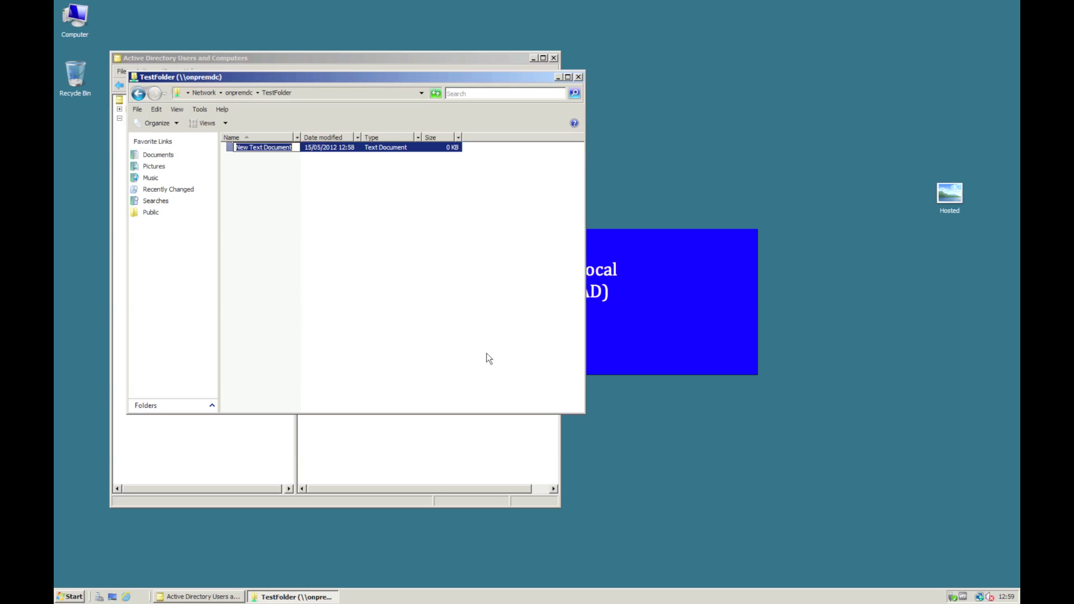
type("TestDocument")
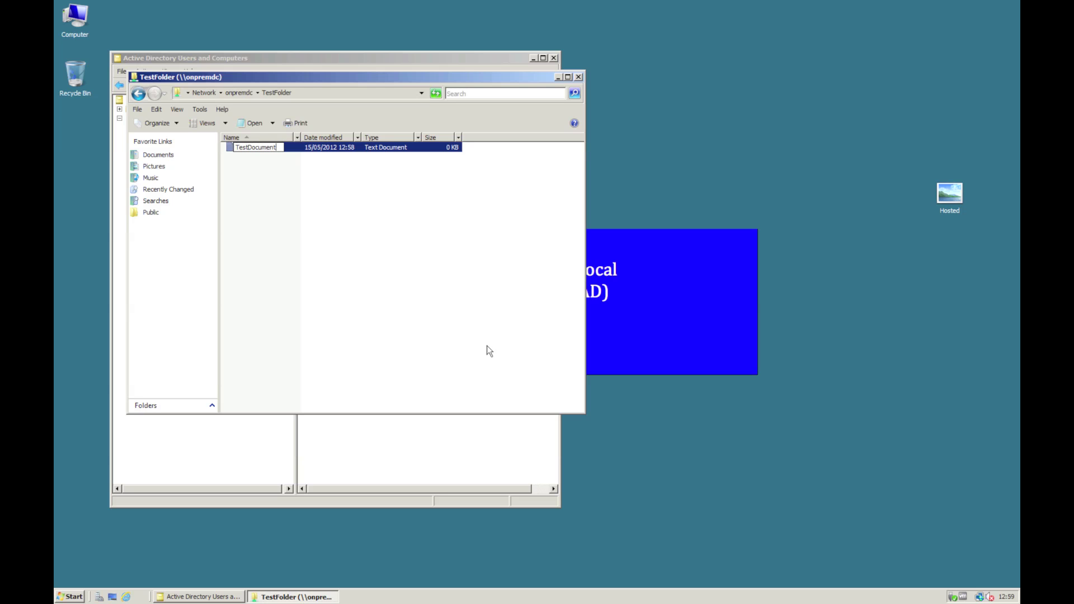
key("Return")
- Type 'ksdjhfakjsh' into TestDocument, close it without saving, and close the TestFolder window
key("Return")
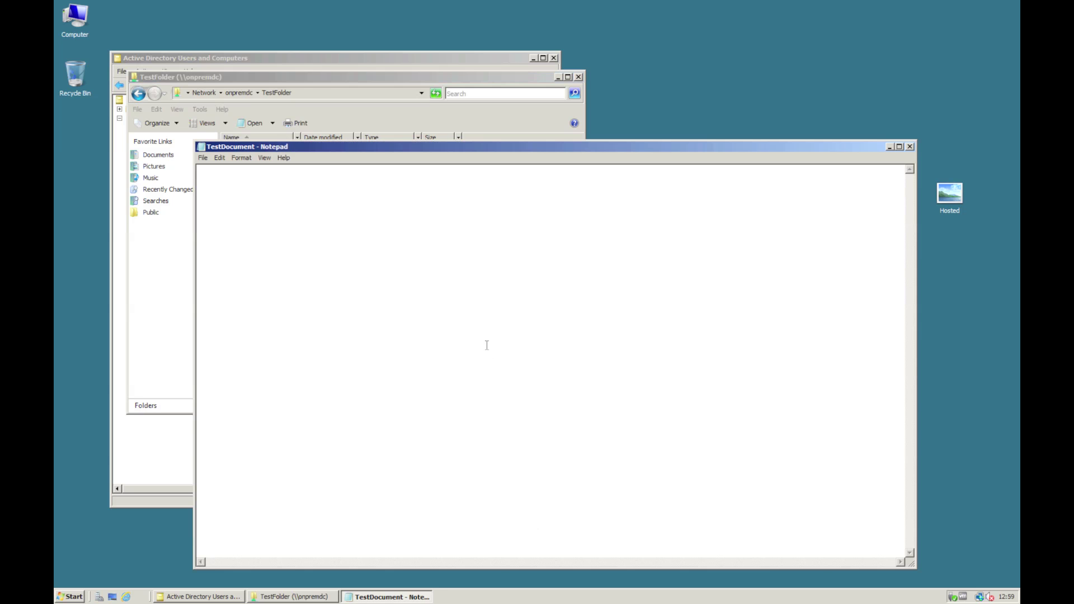
type("ksdjhfakjsh")
key("Return")
left_click(911, 148)
left_click(567, 307)
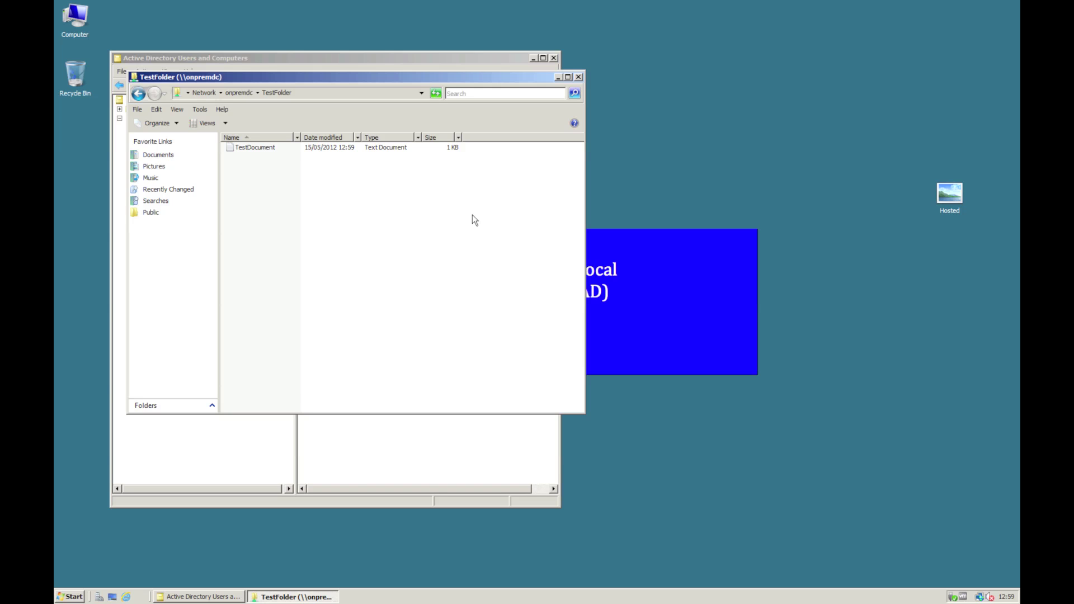
left_click(579, 76)
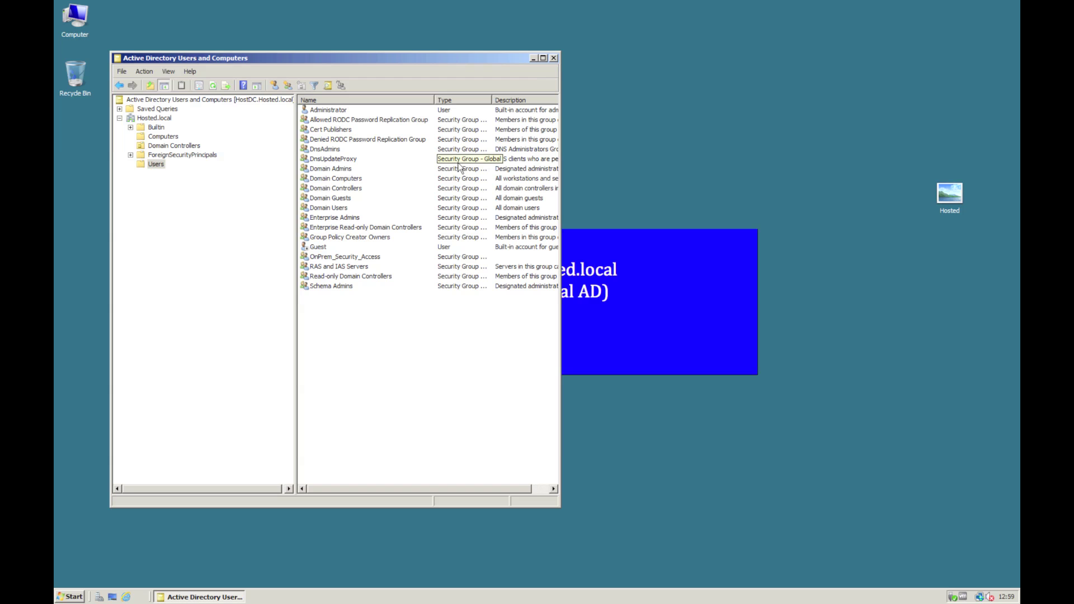